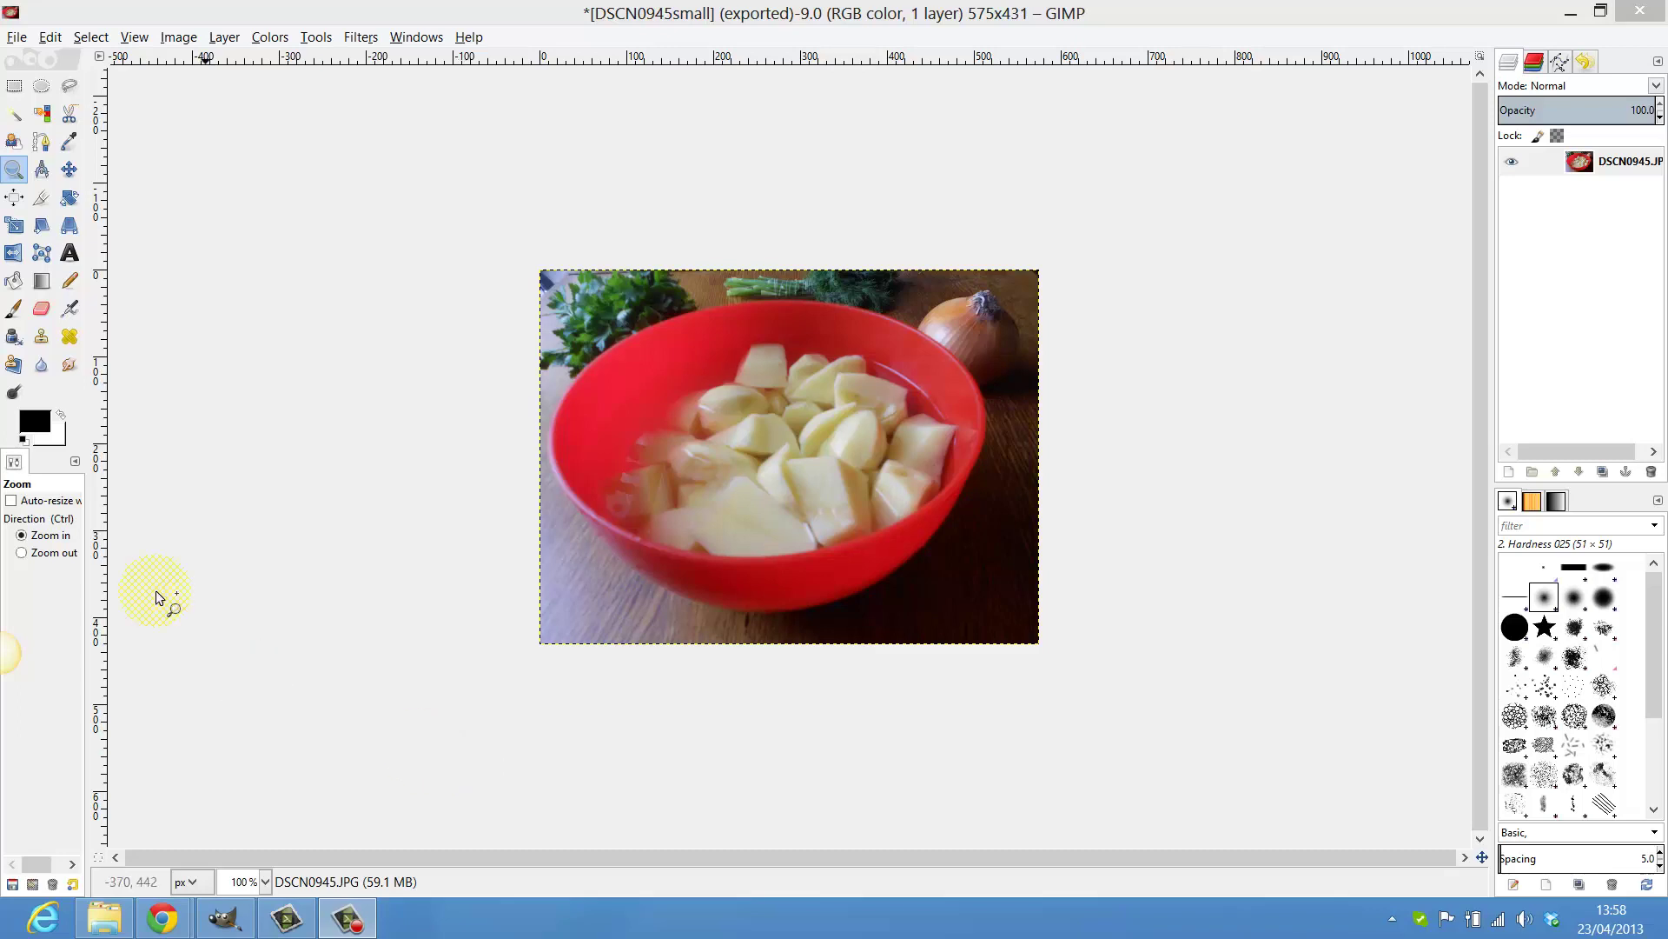
Apply Auto Color Enhance to saturate the red bowl and potatoes
left_click(269, 36)
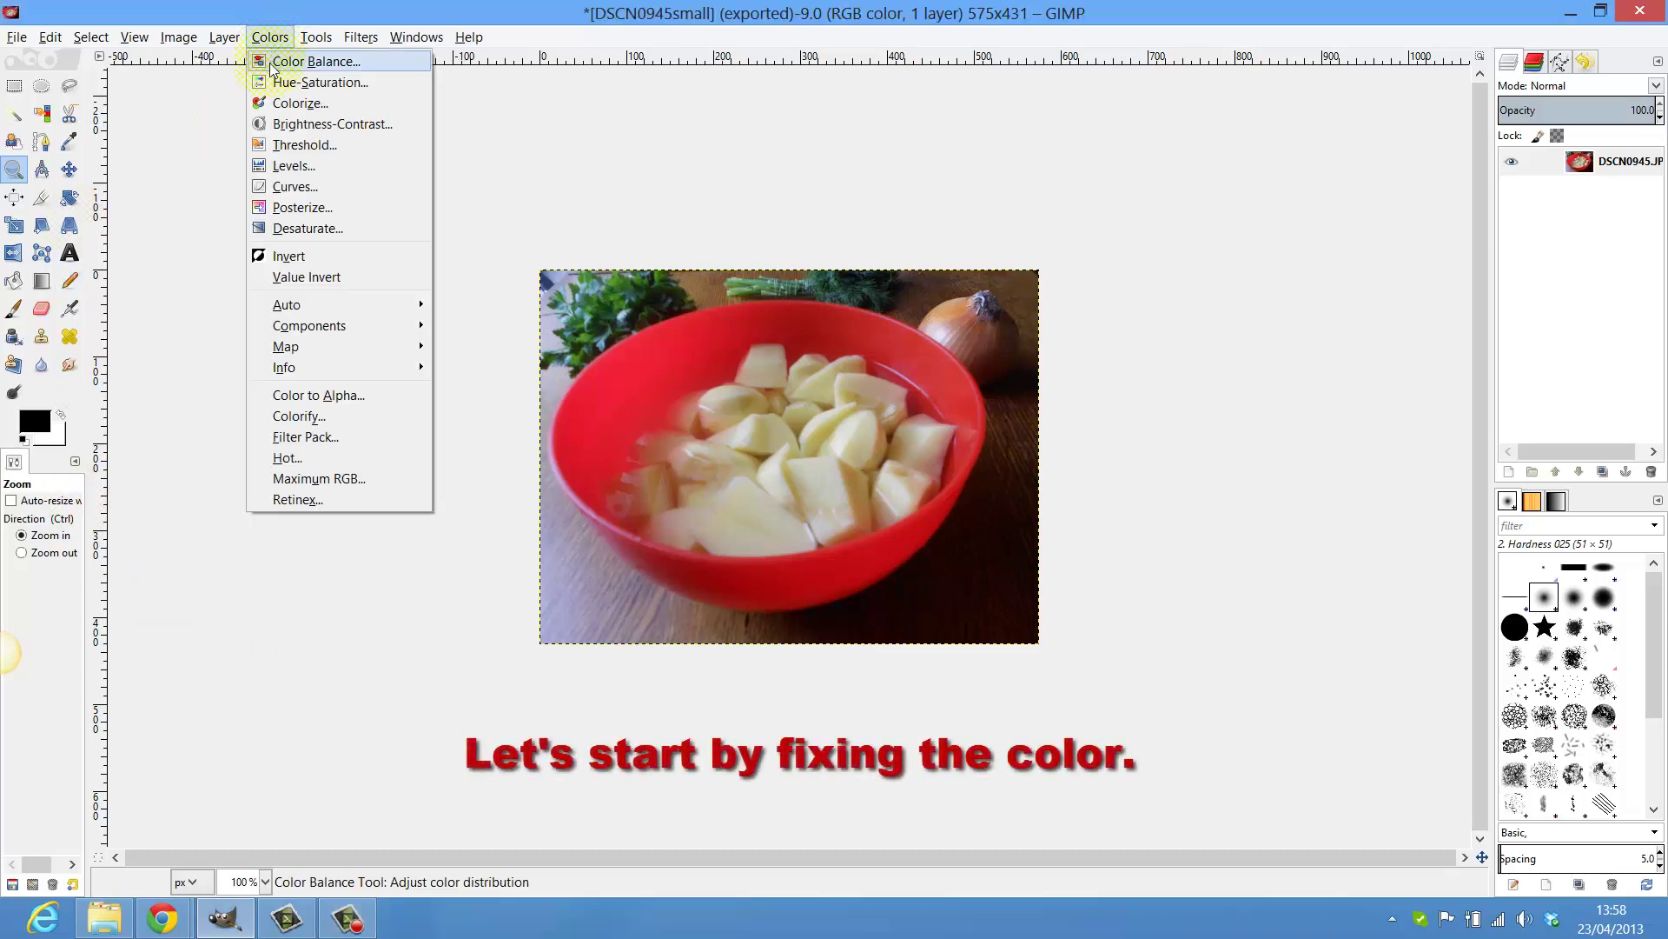
left_click(307, 314)
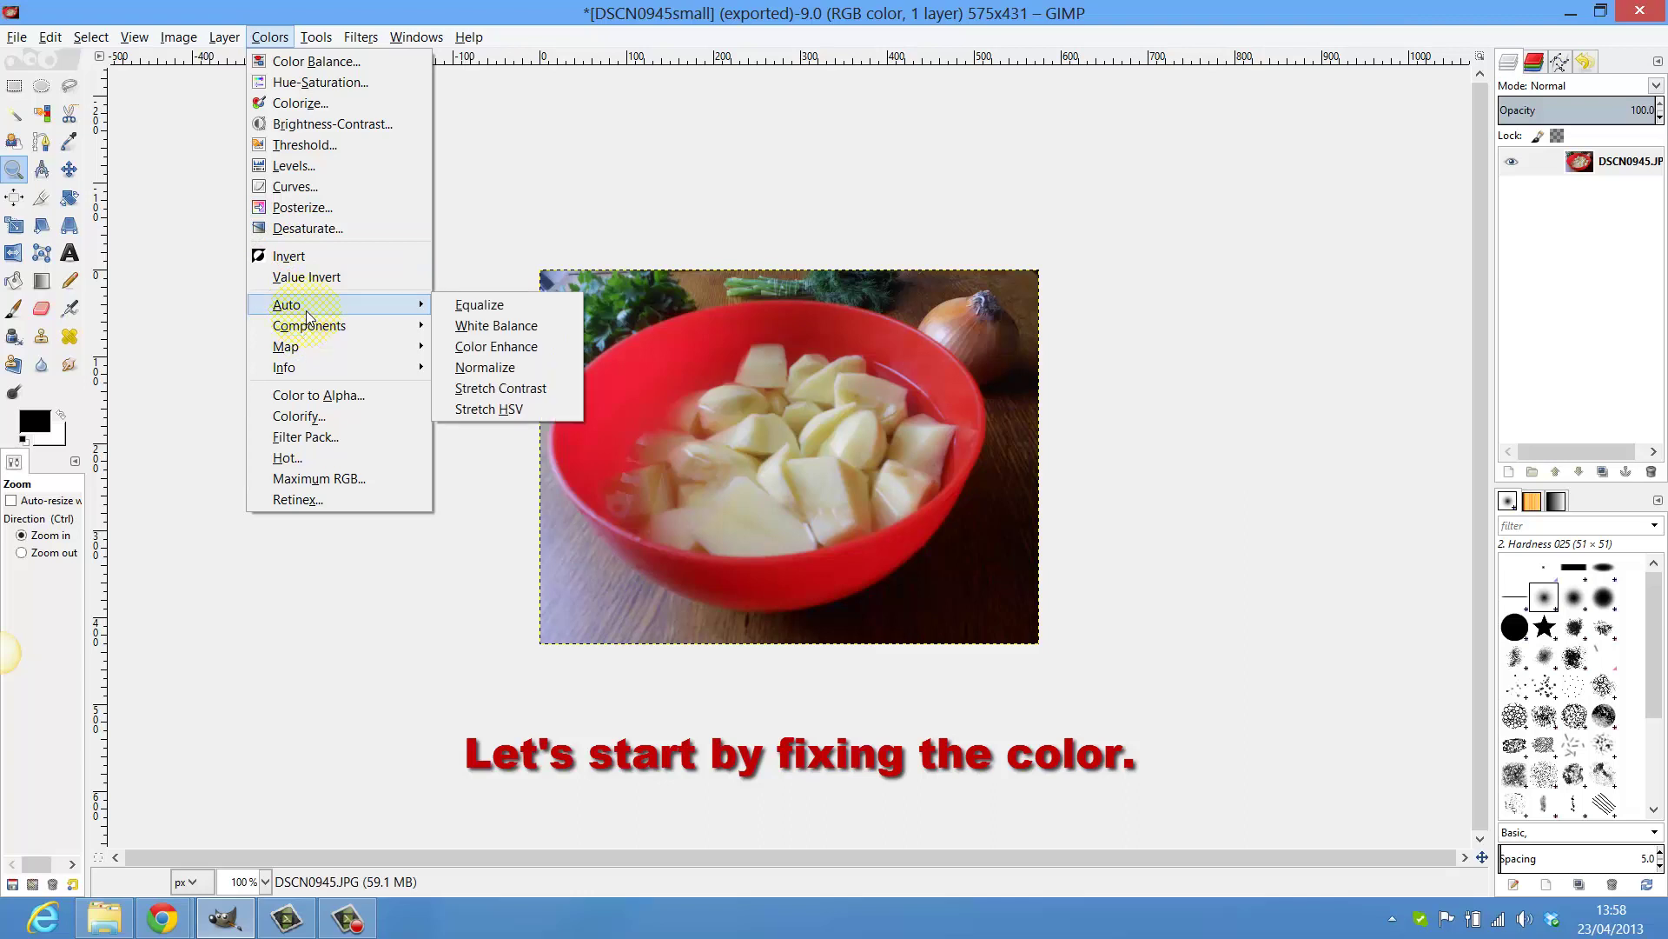
left_click(518, 348)
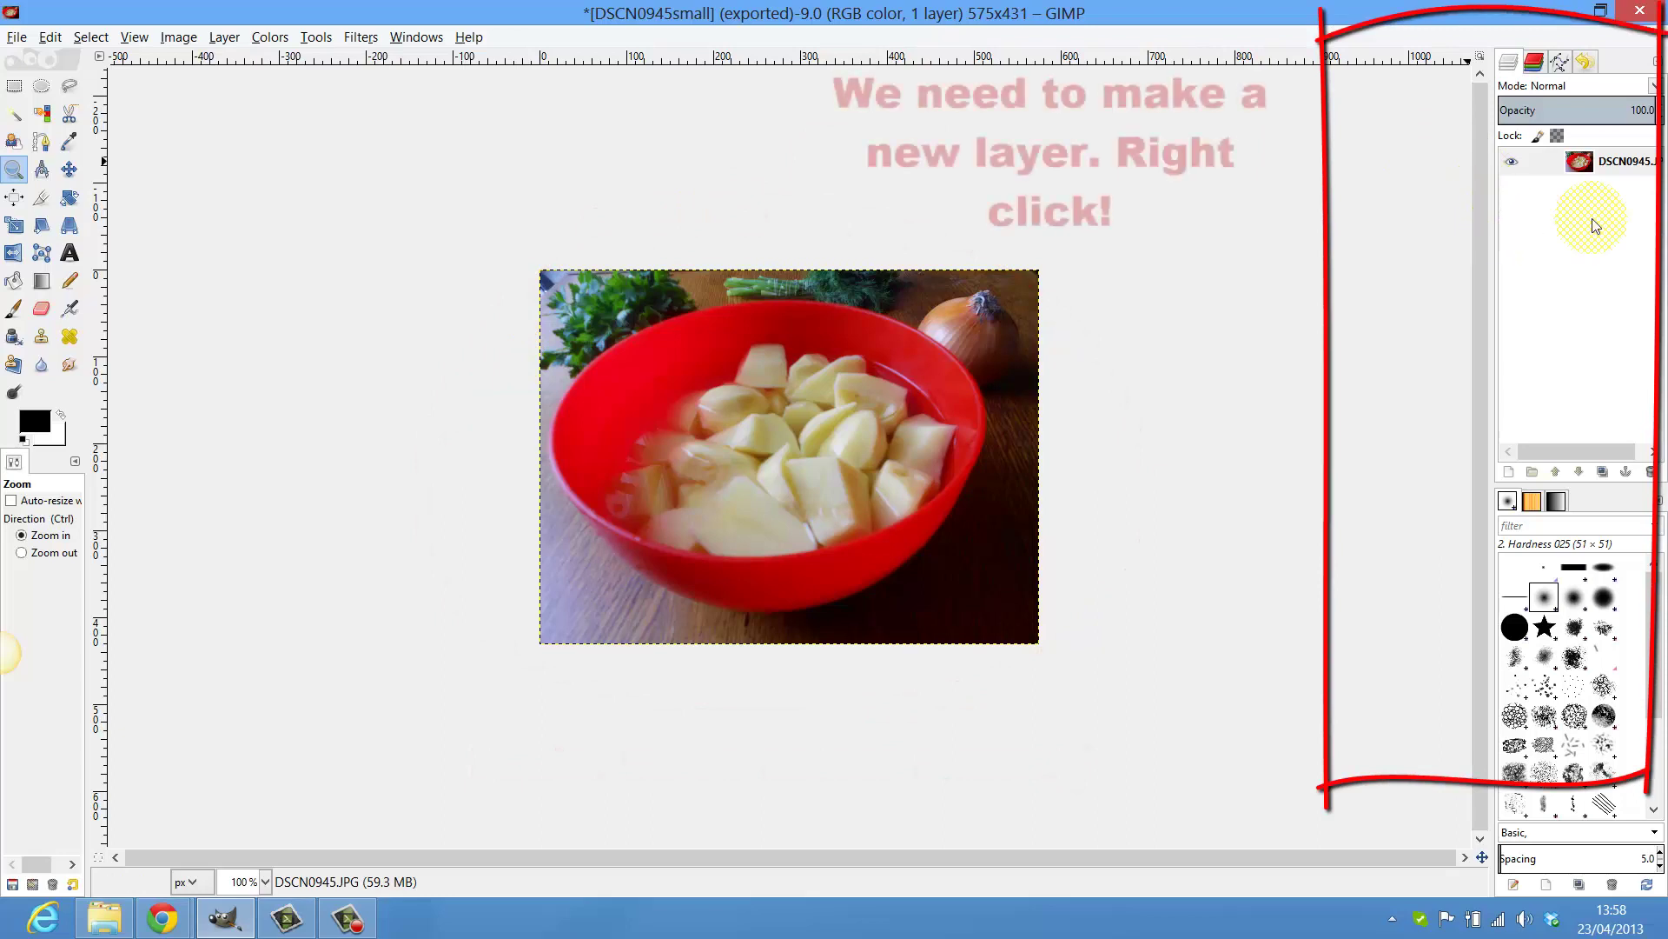
Duplicate the photo layer, placing an identical copy on top
right_click(1627, 165)
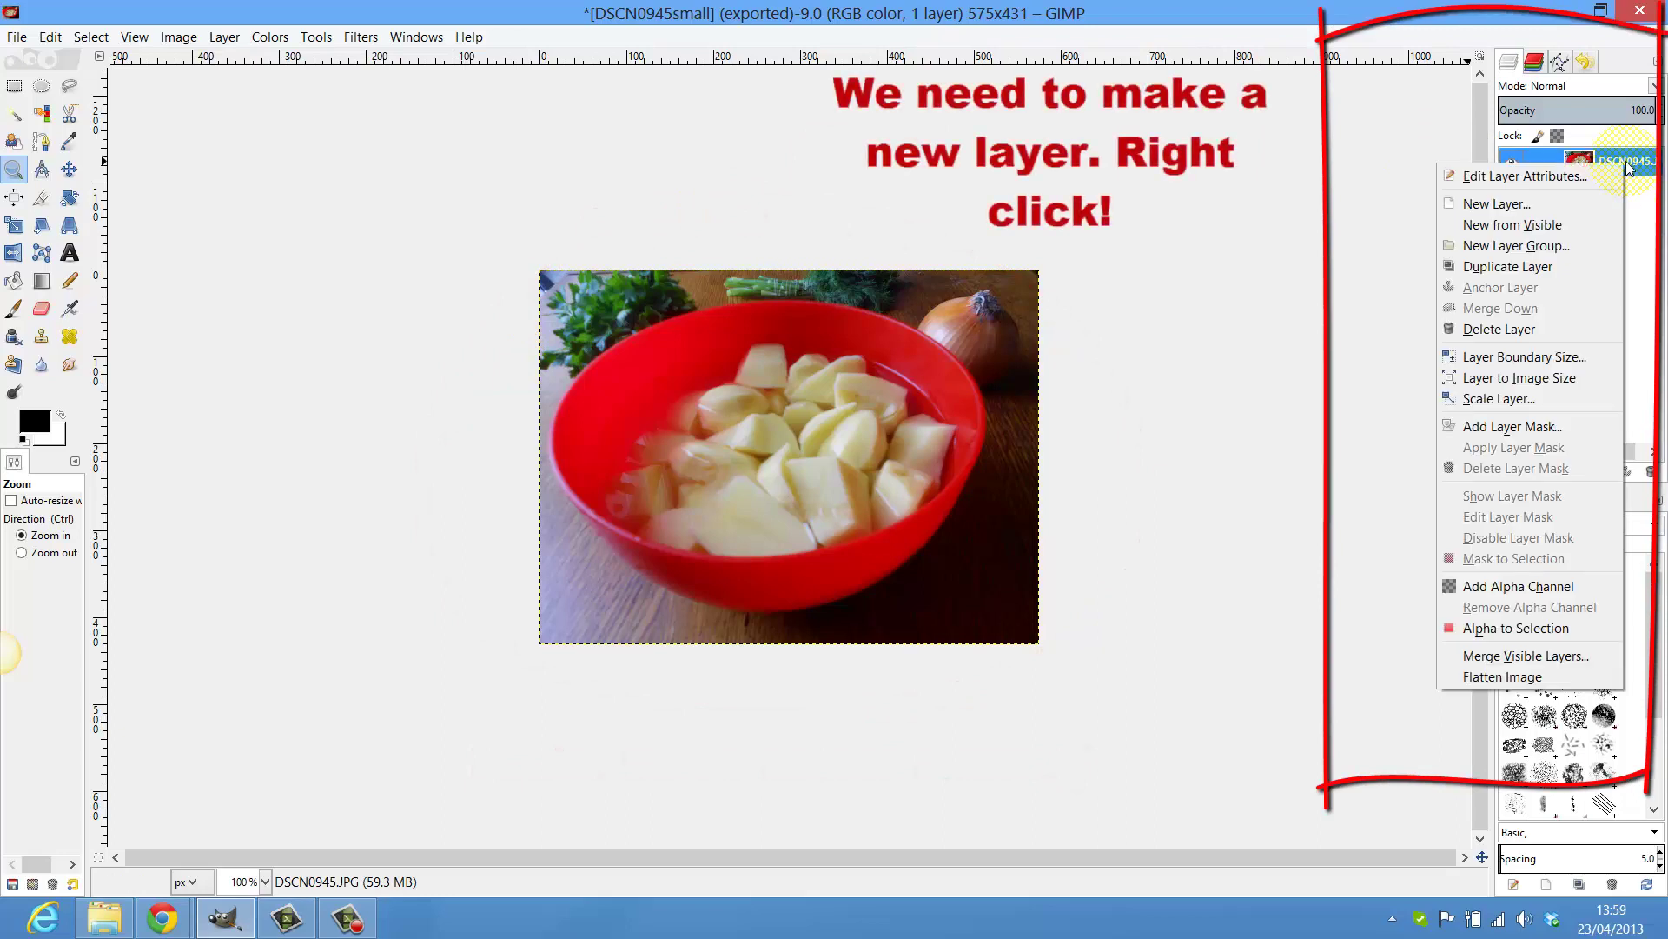
left_click(1521, 272)
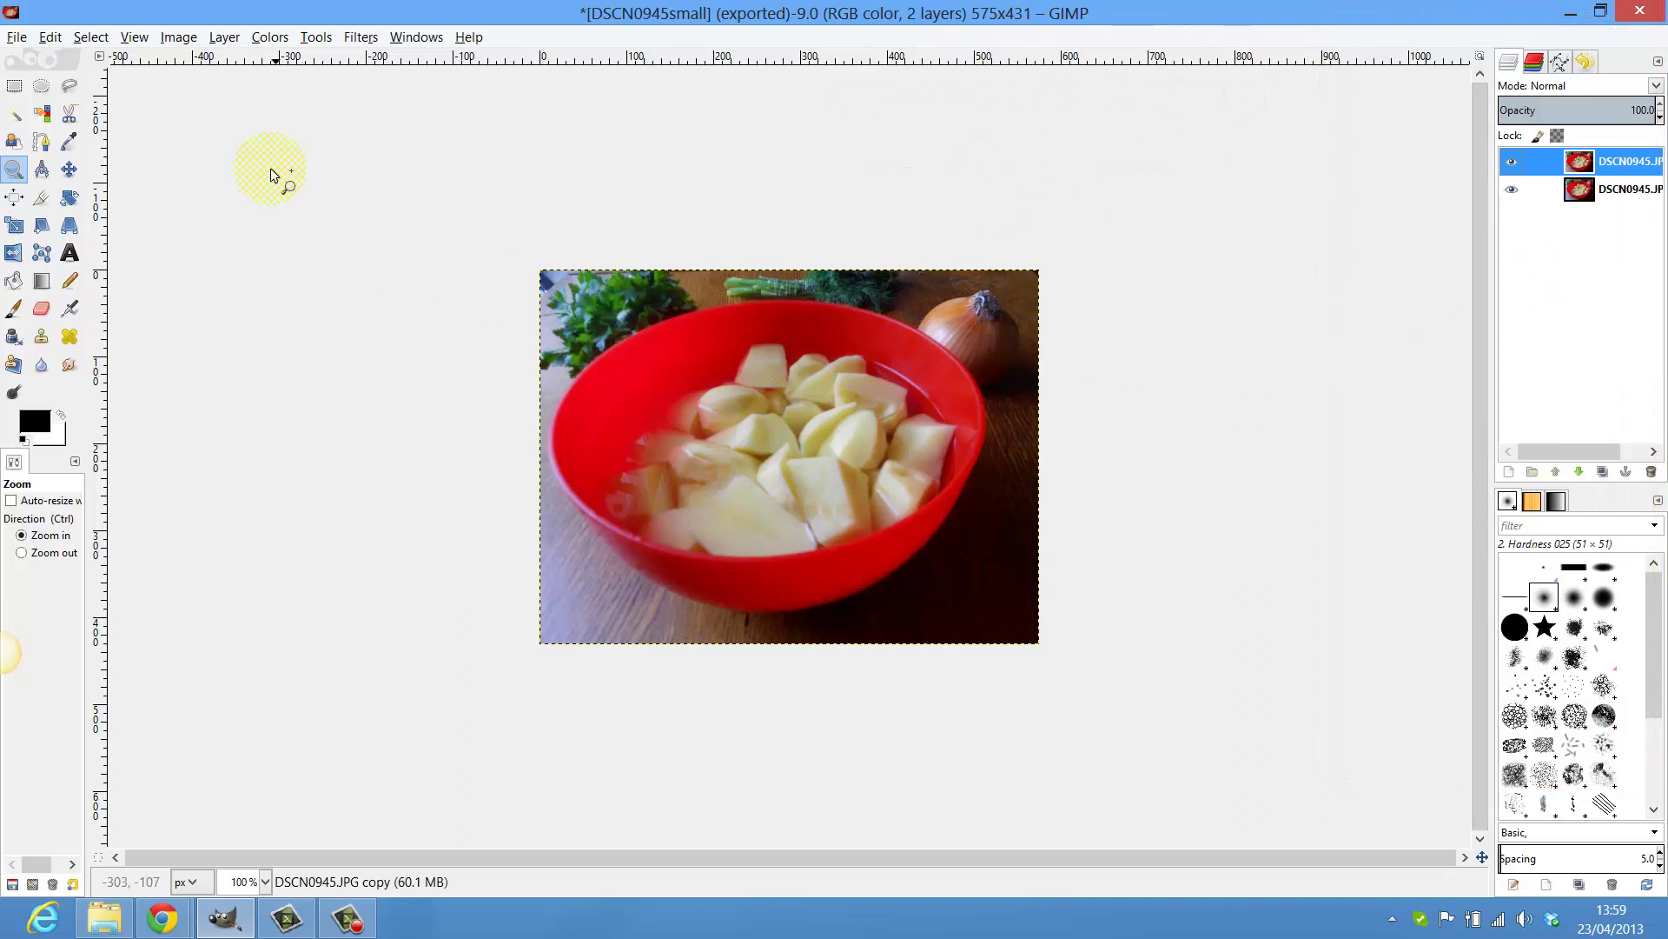
Apply a Gaussian Blur of radius 5.0 px to the top copy layer
left_click(361, 38)
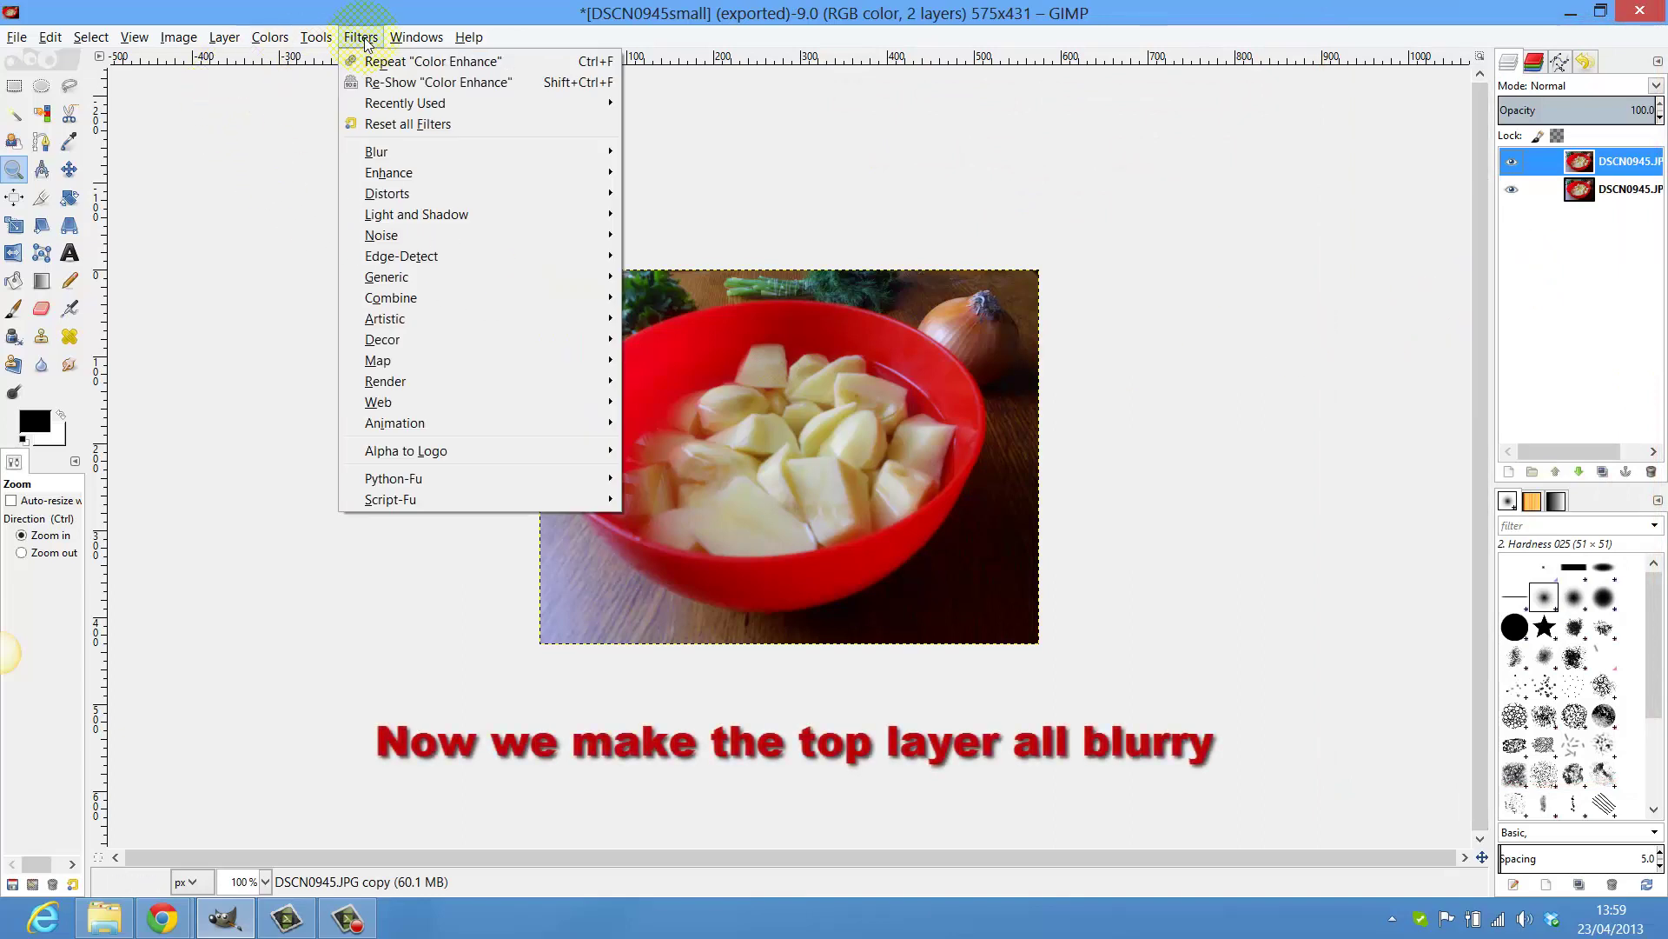
mouse_move(377, 151)
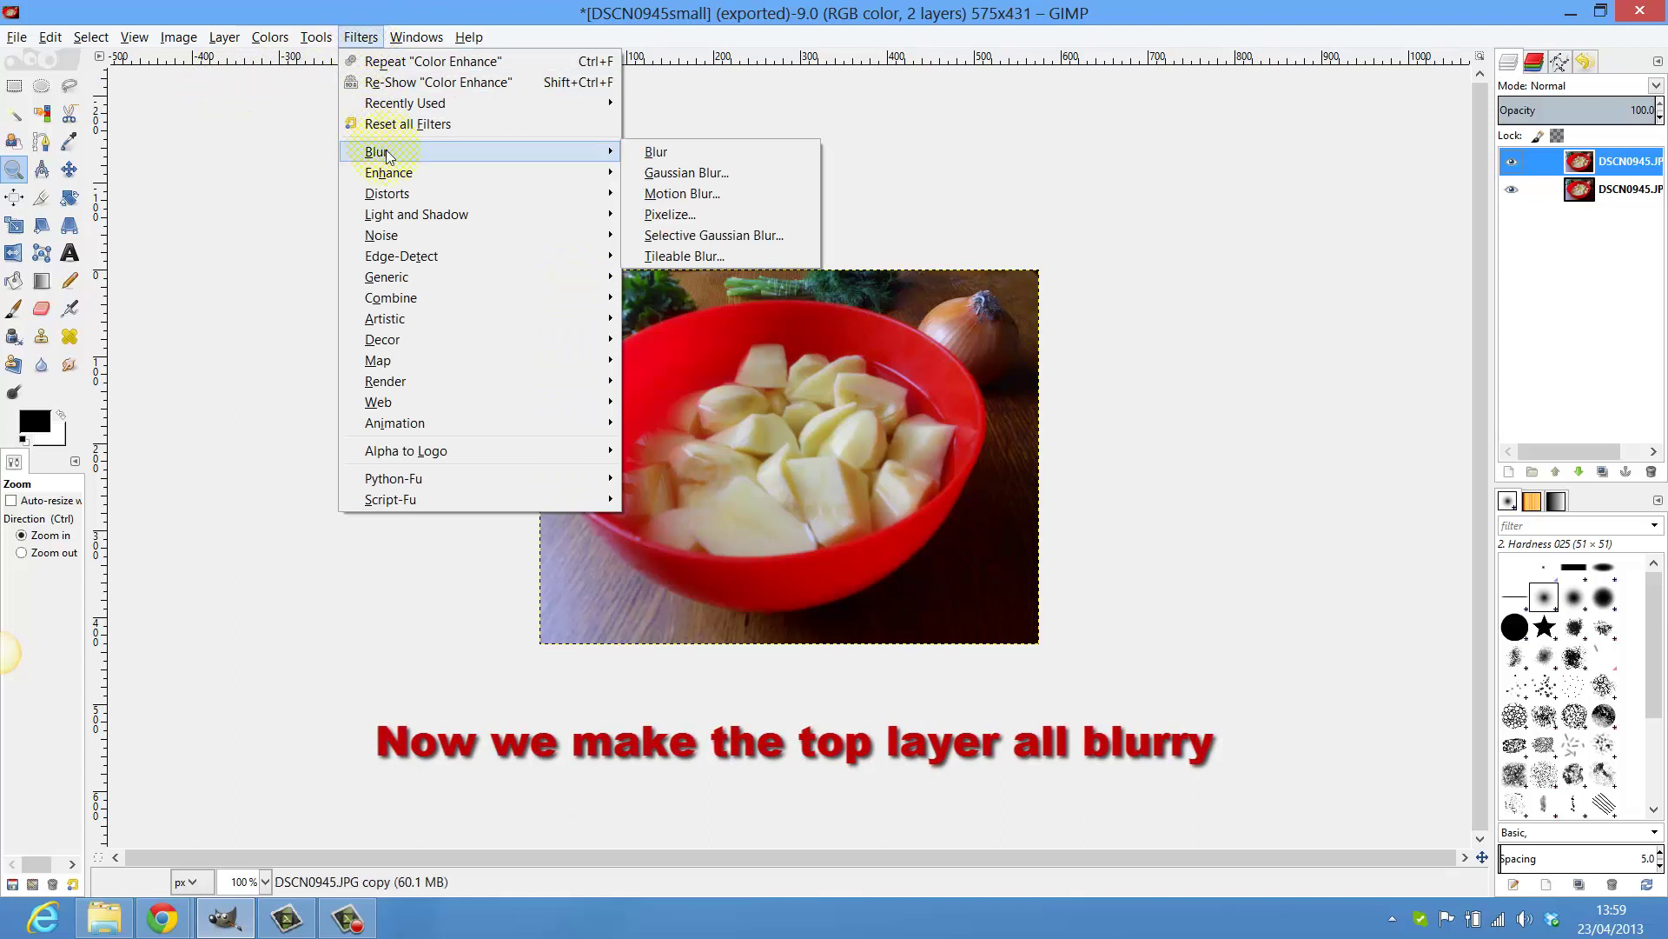
left_click(681, 171)
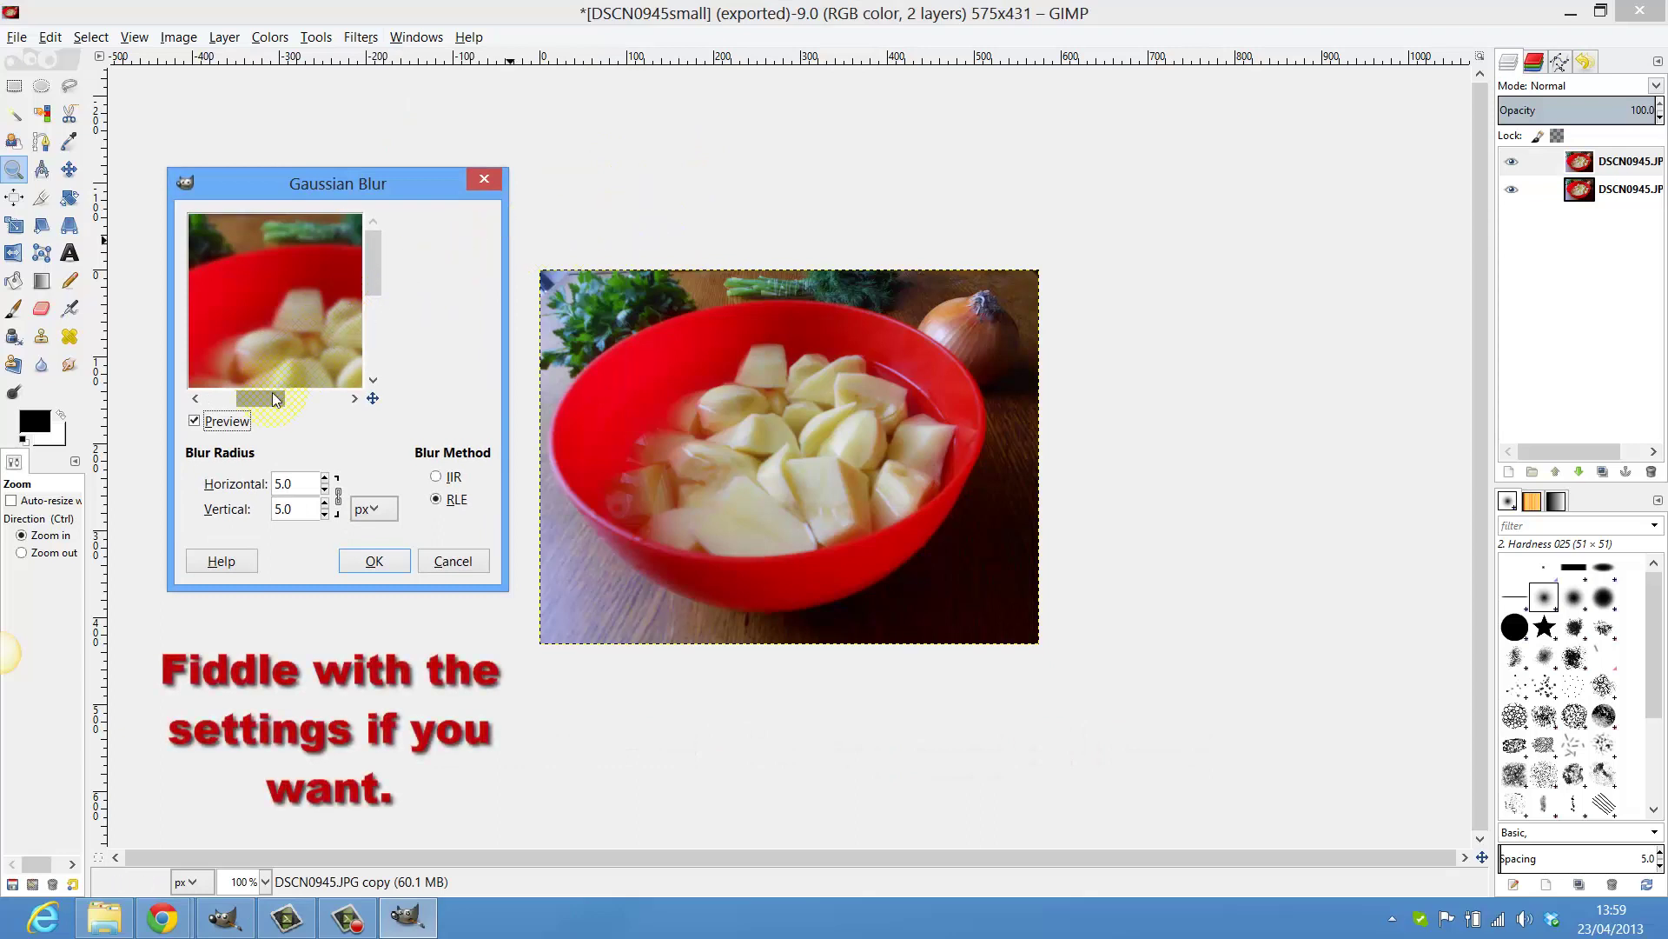
left_click_drag(382, 253, 377, 297)
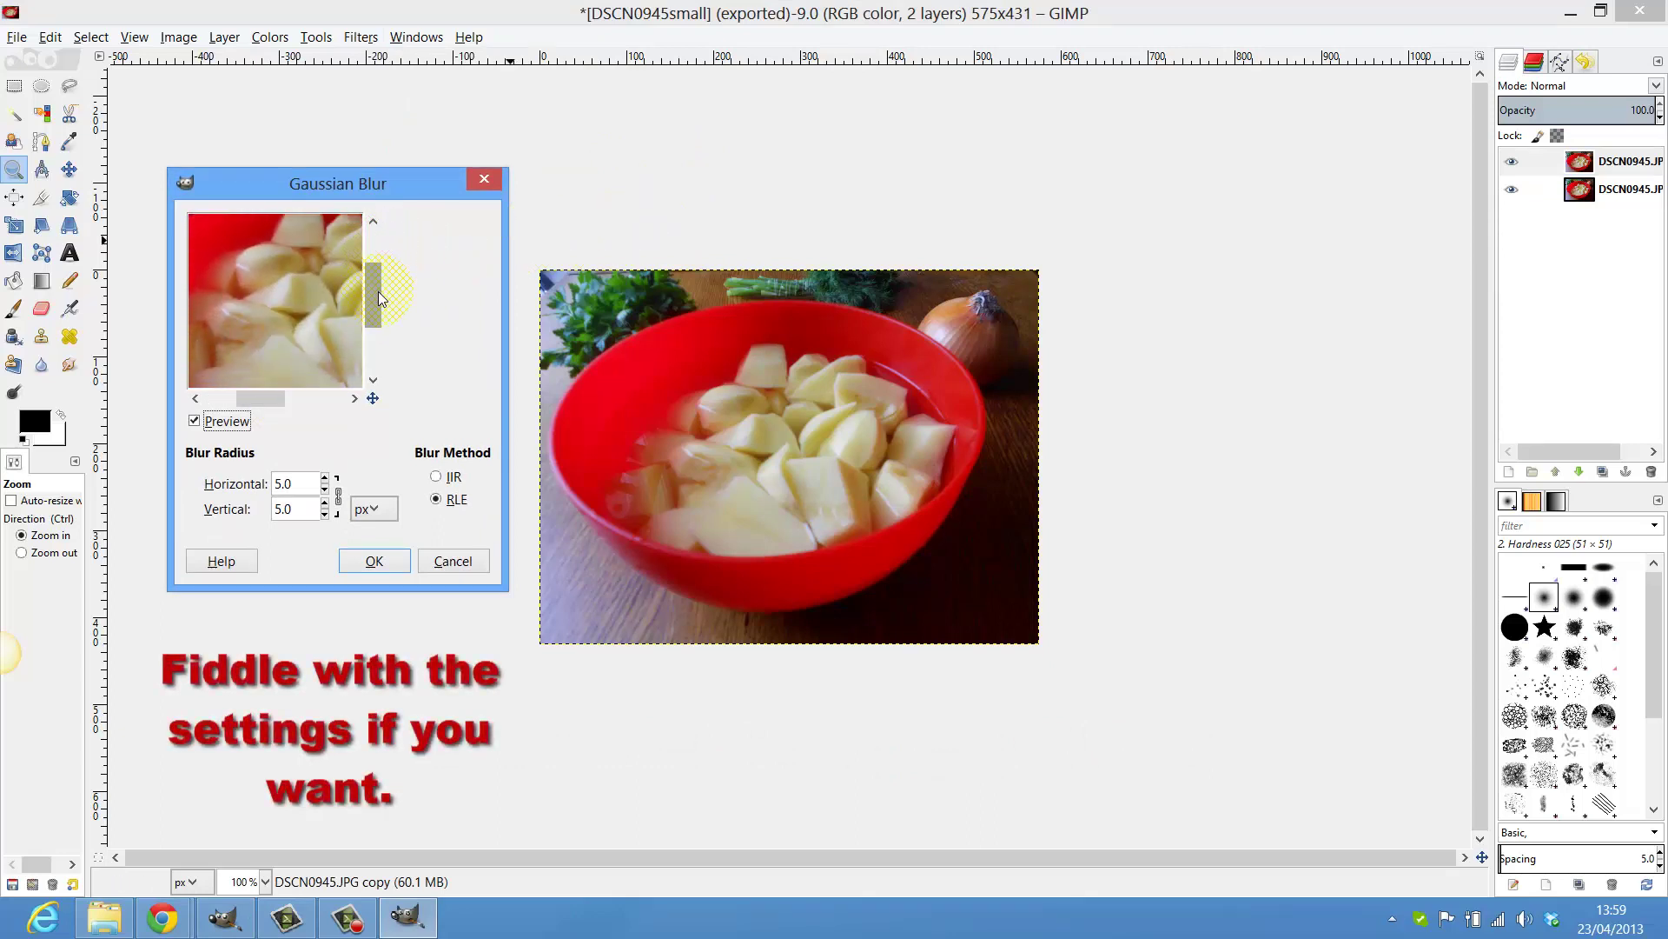
left_click_drag(262, 398, 262, 411)
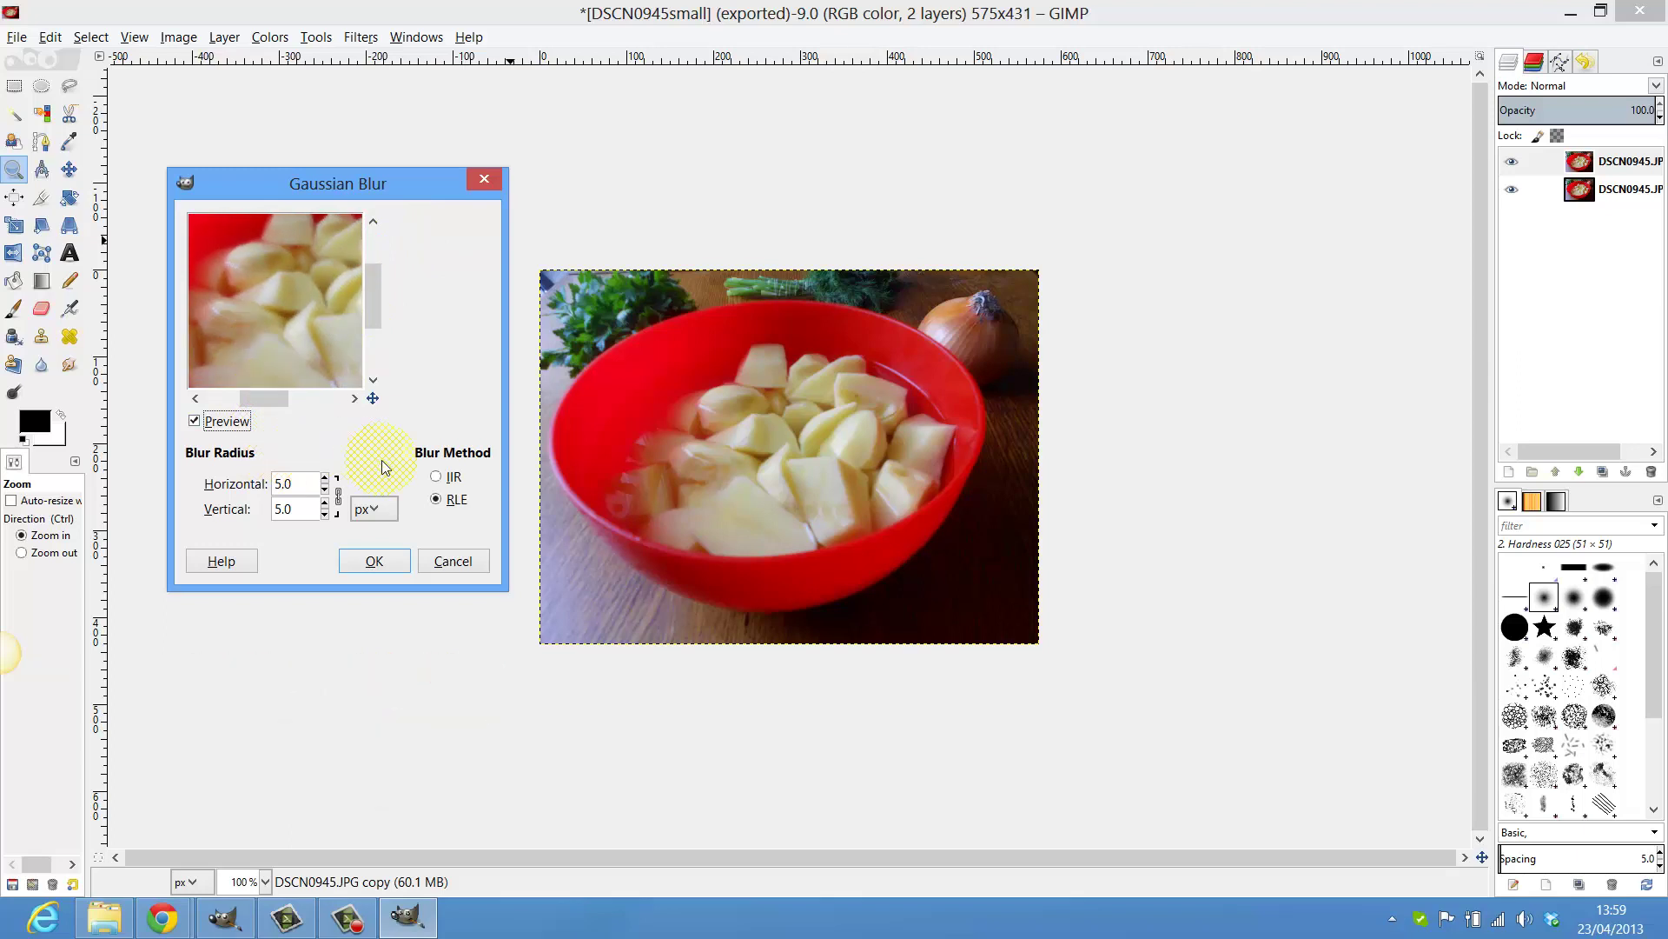
left_click(374, 562)
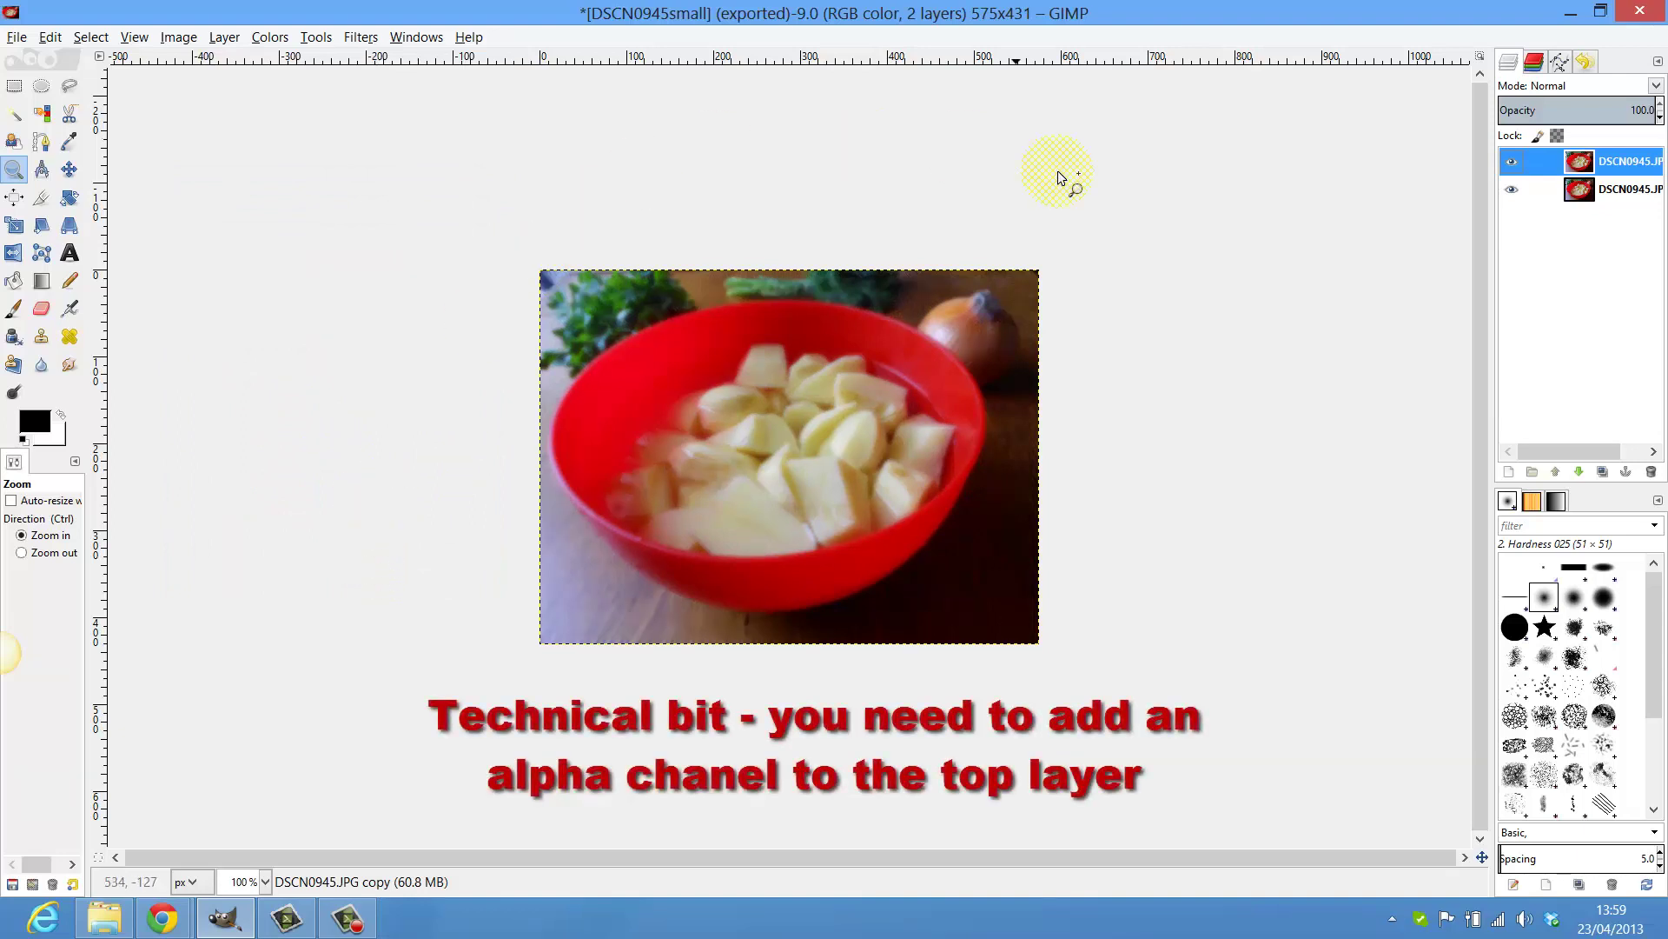
Add an alpha channel to the blurred top layer
right_click(1620, 162)
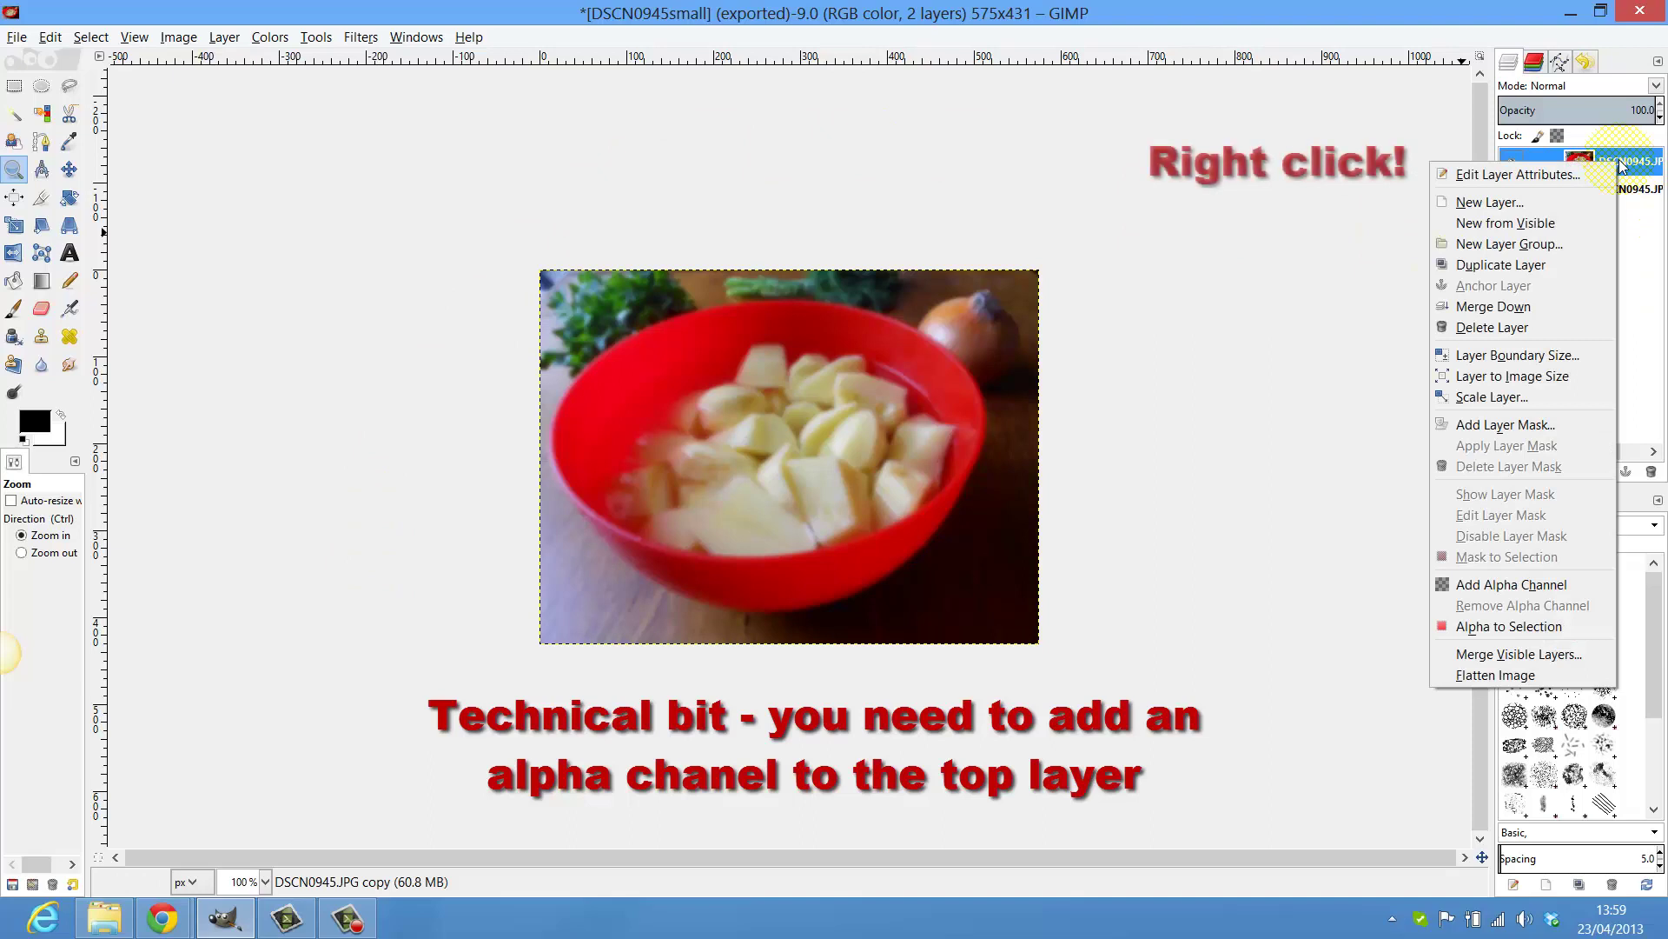
left_click(1493, 584)
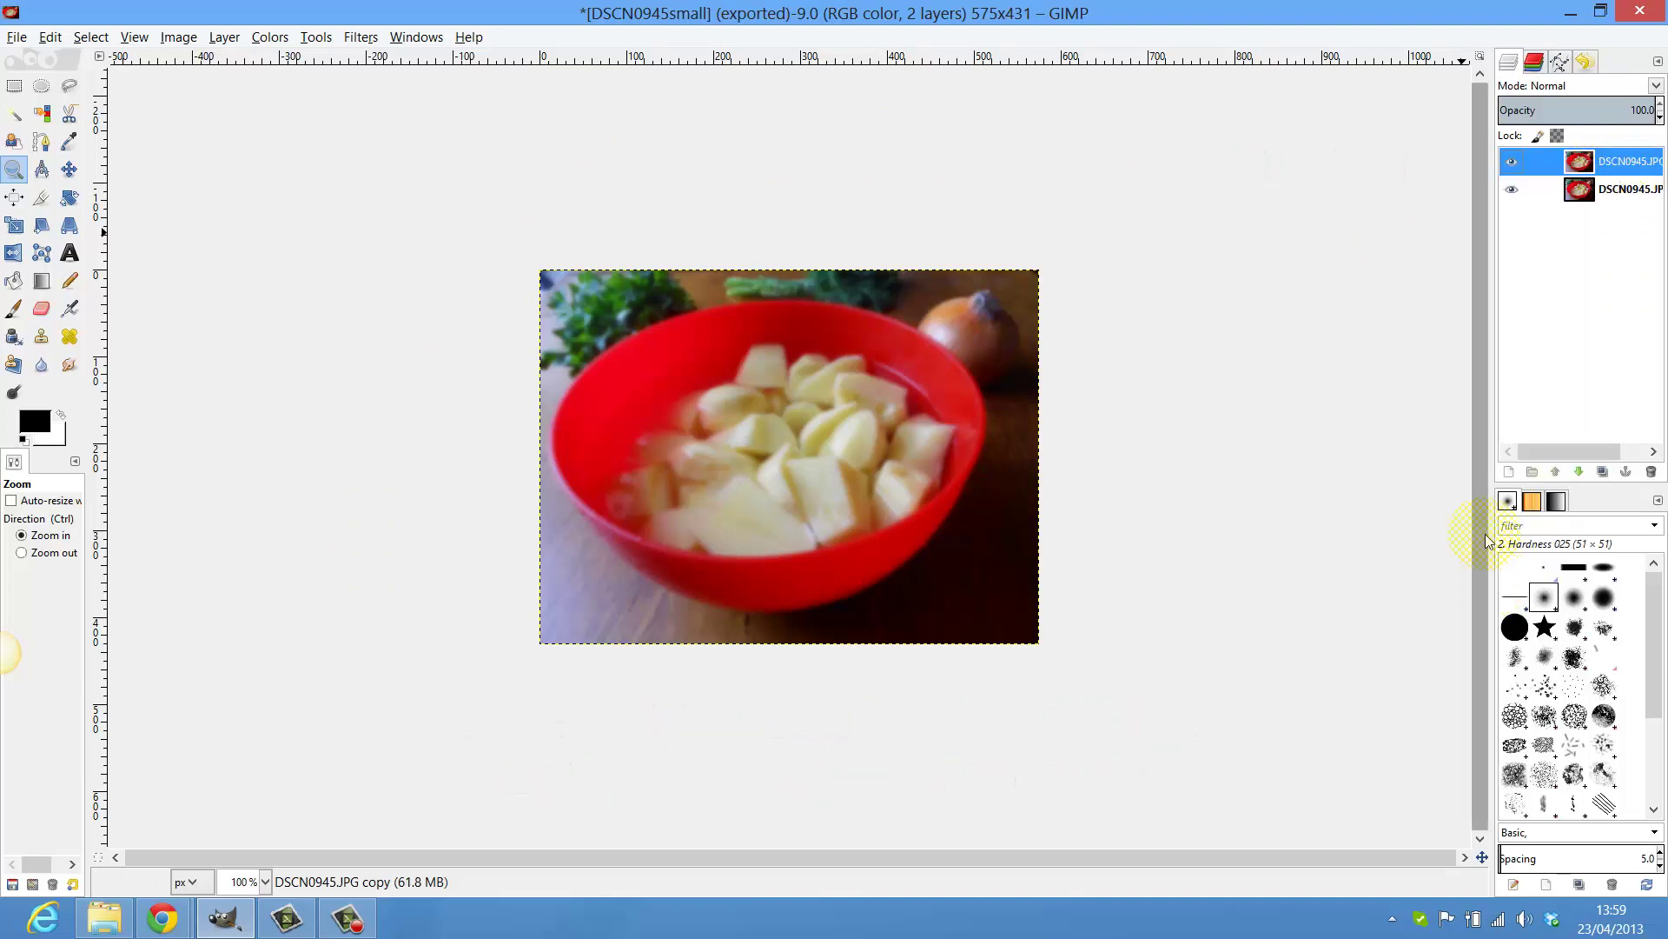
Erase the blurred layer's centre over the potatoes with a large soft eraser brush
left_click(41, 311)
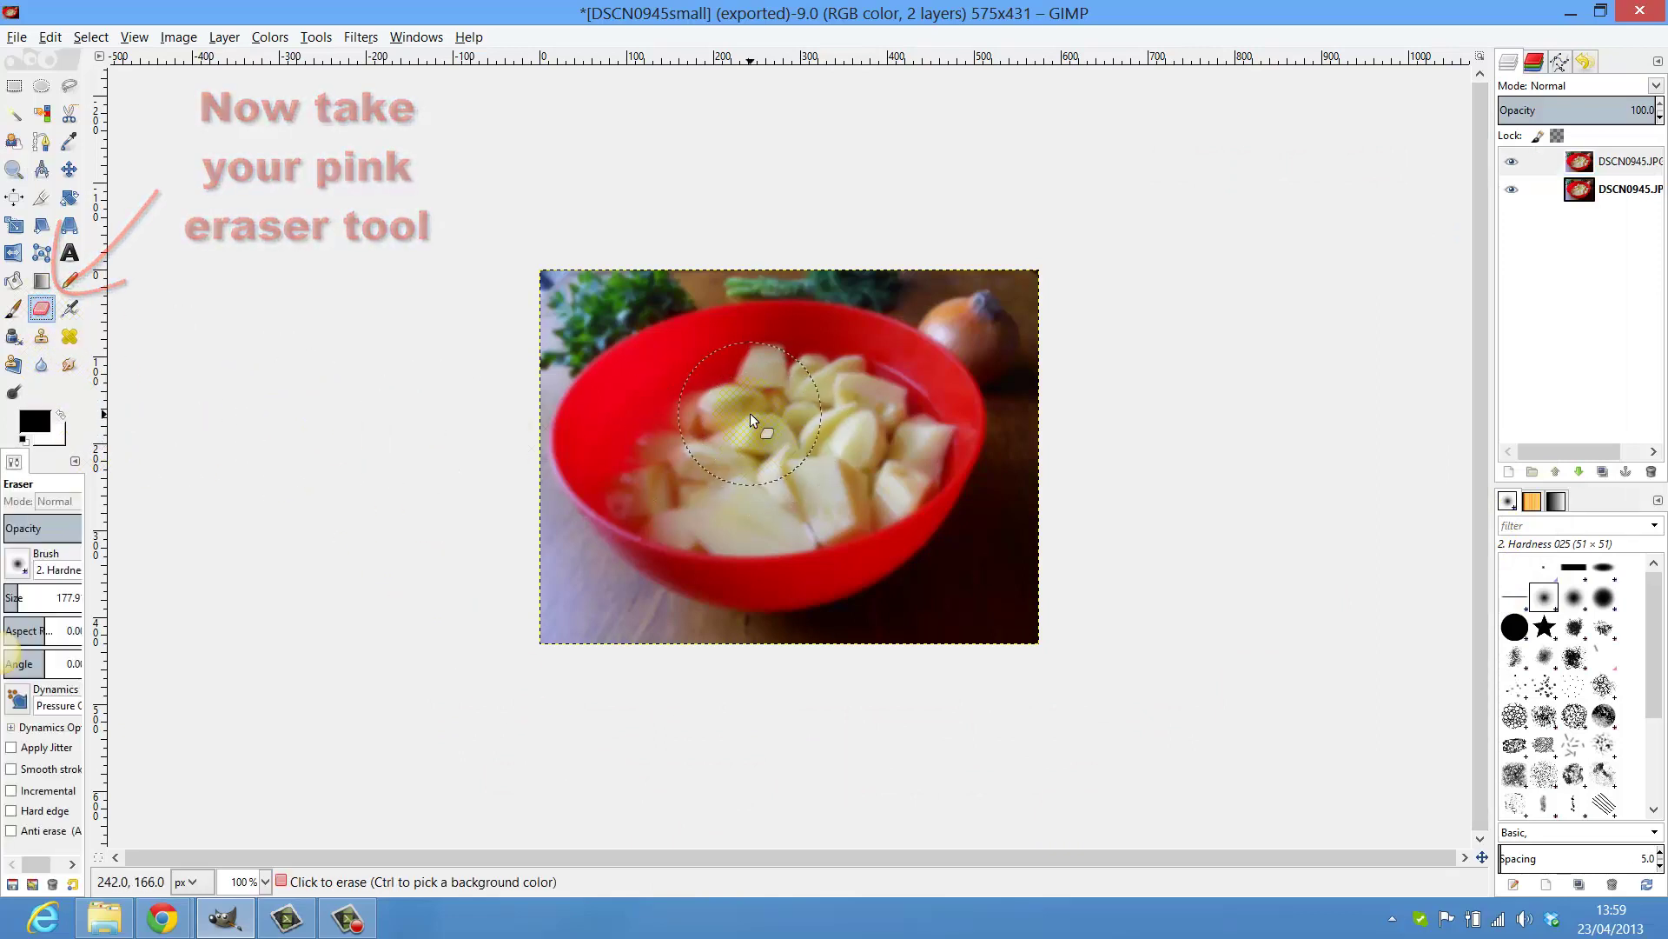
left_click(21, 567)
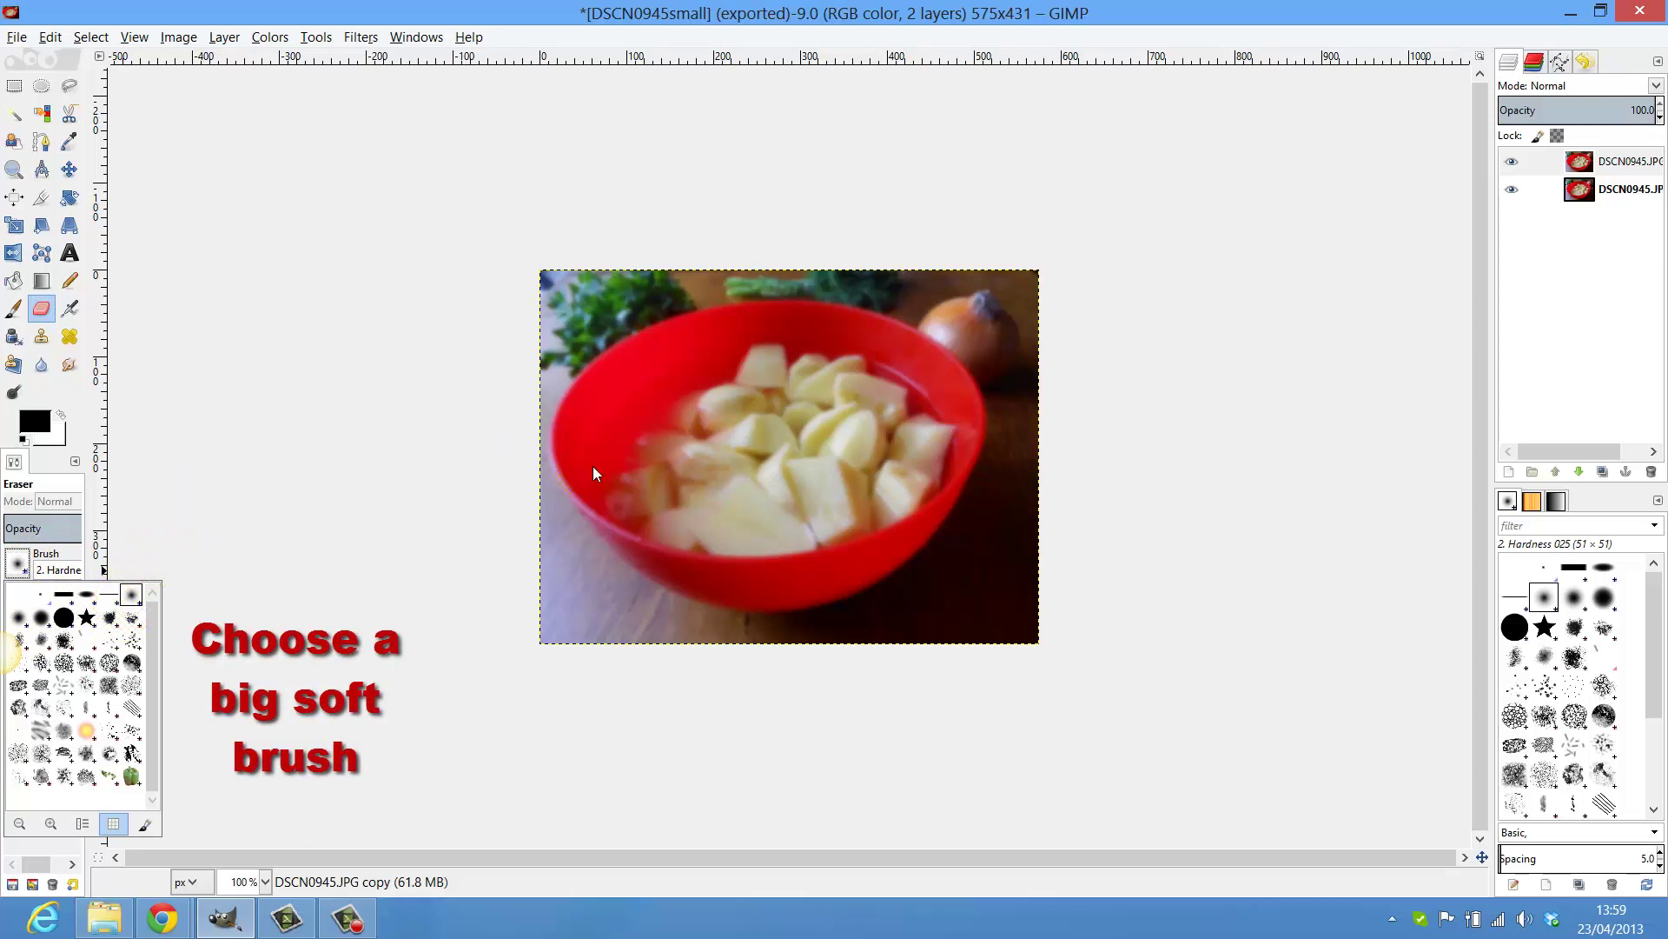
left_click(372, 456)
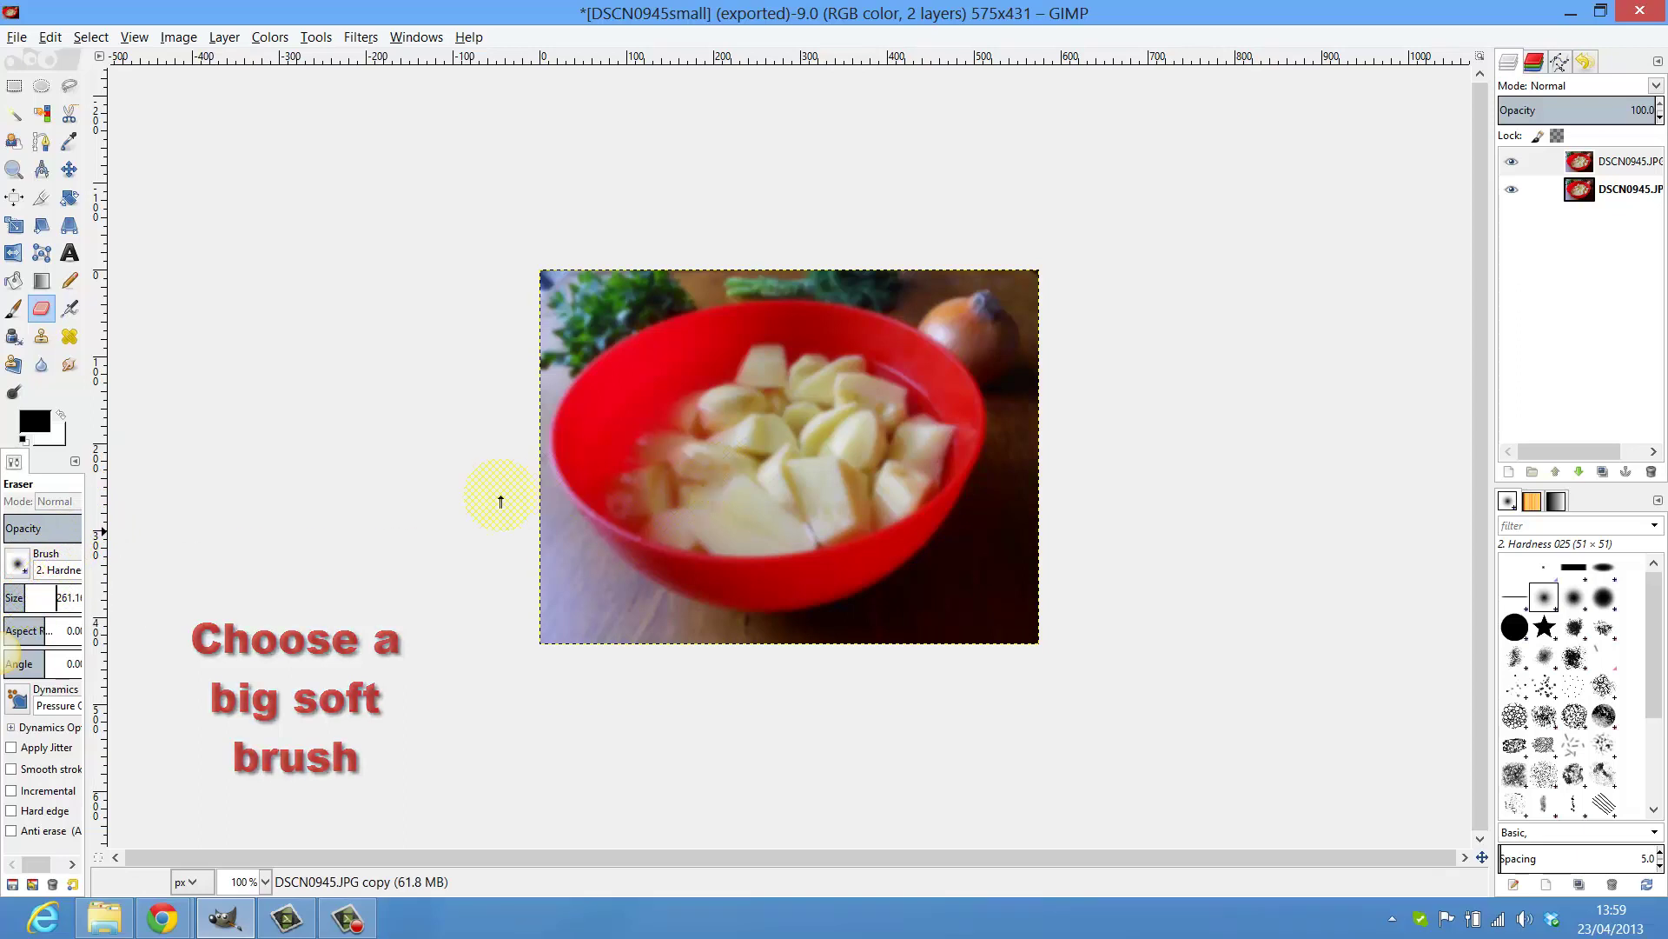
mouse_move(802, 435)
left_mouse_down()
mouse_move(820, 444)
mouse_move(747, 465)
mouse_move(707, 435)
mouse_move(673, 452)
mouse_move(728, 469)
mouse_move(878, 436)
mouse_move(855, 456)
mouse_move(860, 418)
mouse_move(774, 403)
mouse_move(708, 406)
mouse_move(659, 435)
mouse_move(694, 487)
mouse_move(833, 494)
mouse_move(873, 424)
left_mouse_up()
left_click(1577, 174)
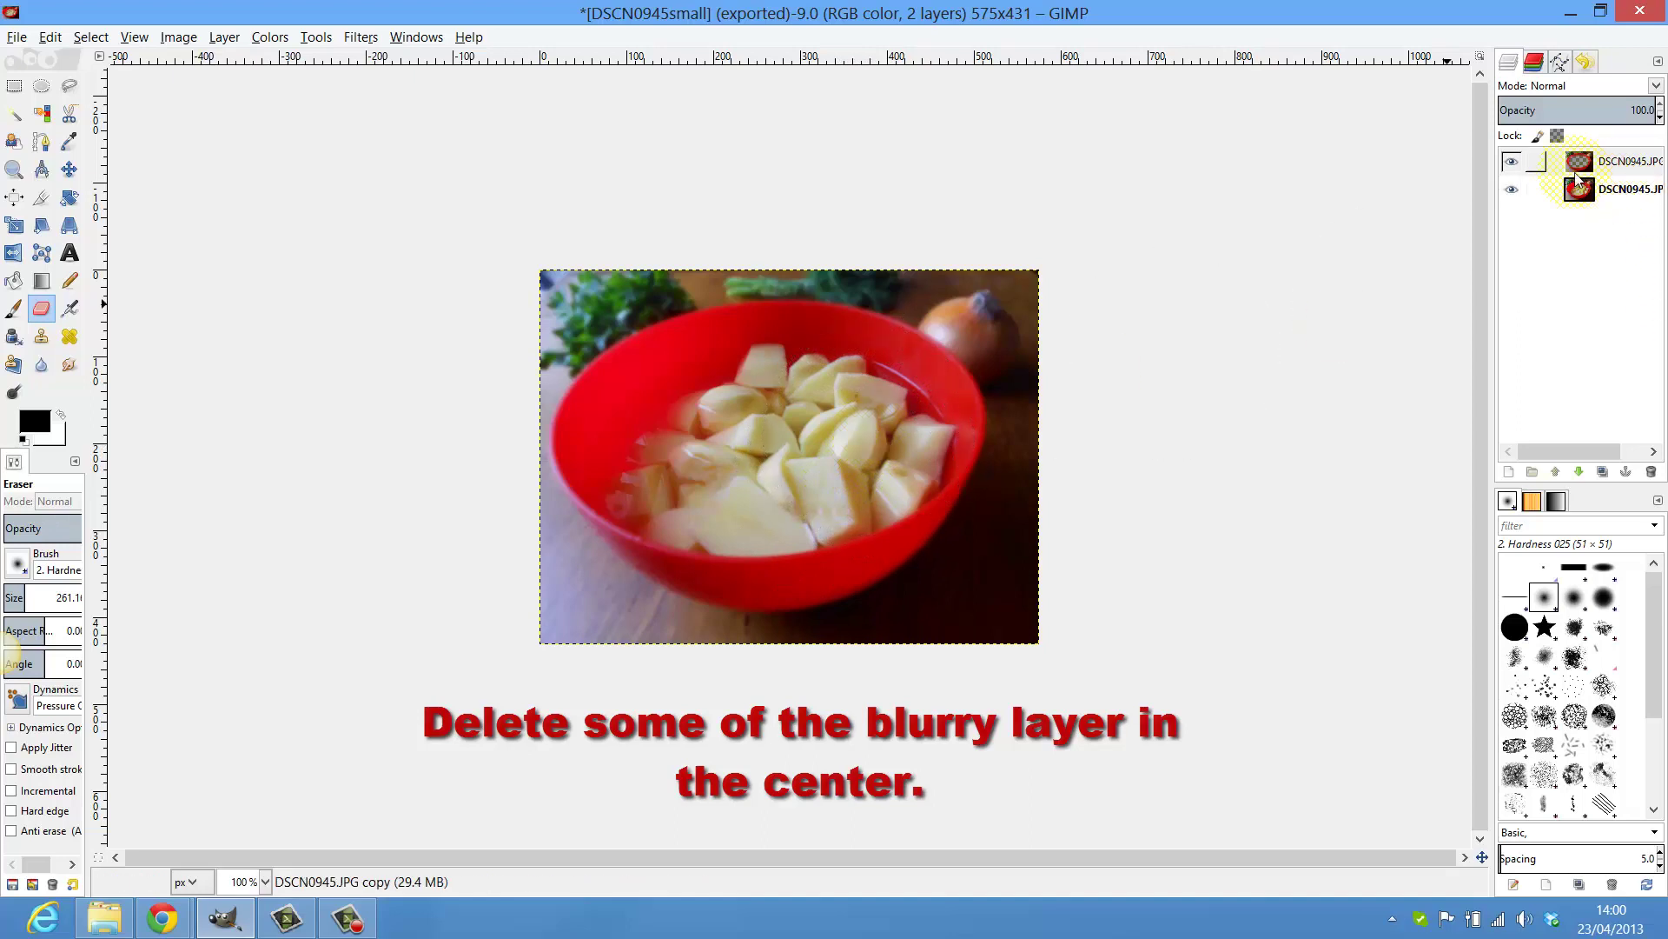
Toggle each layer's visibility off and on to check the erased centre
left_click(1517, 191)
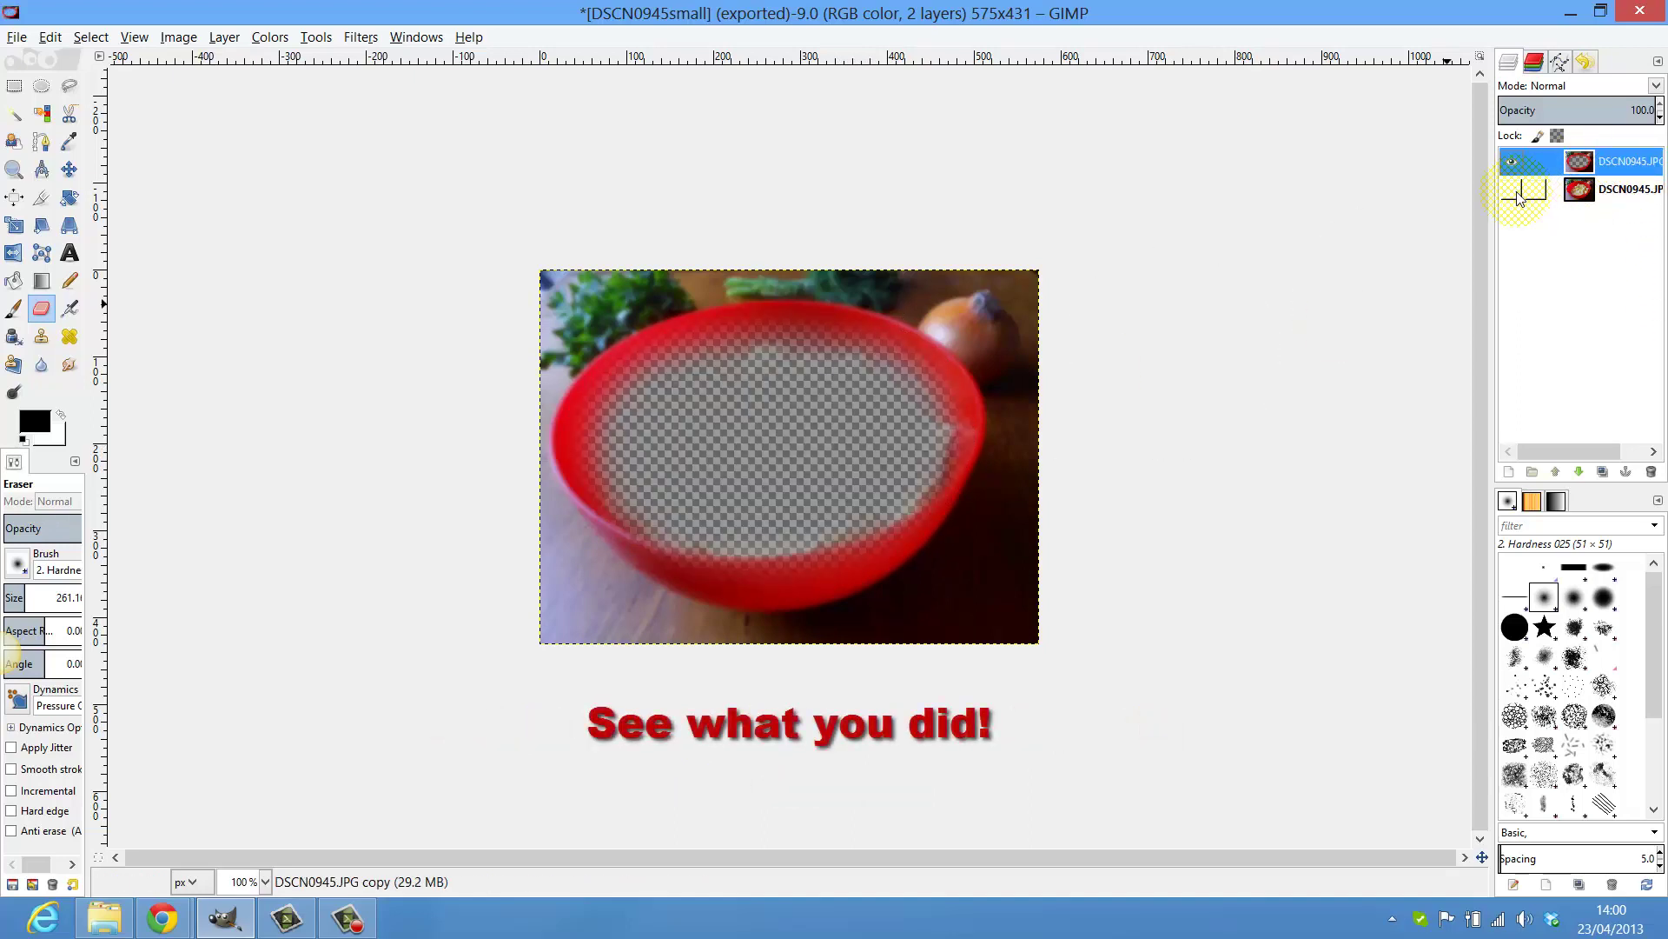
left_click(1512, 189)
left_click(1512, 162)
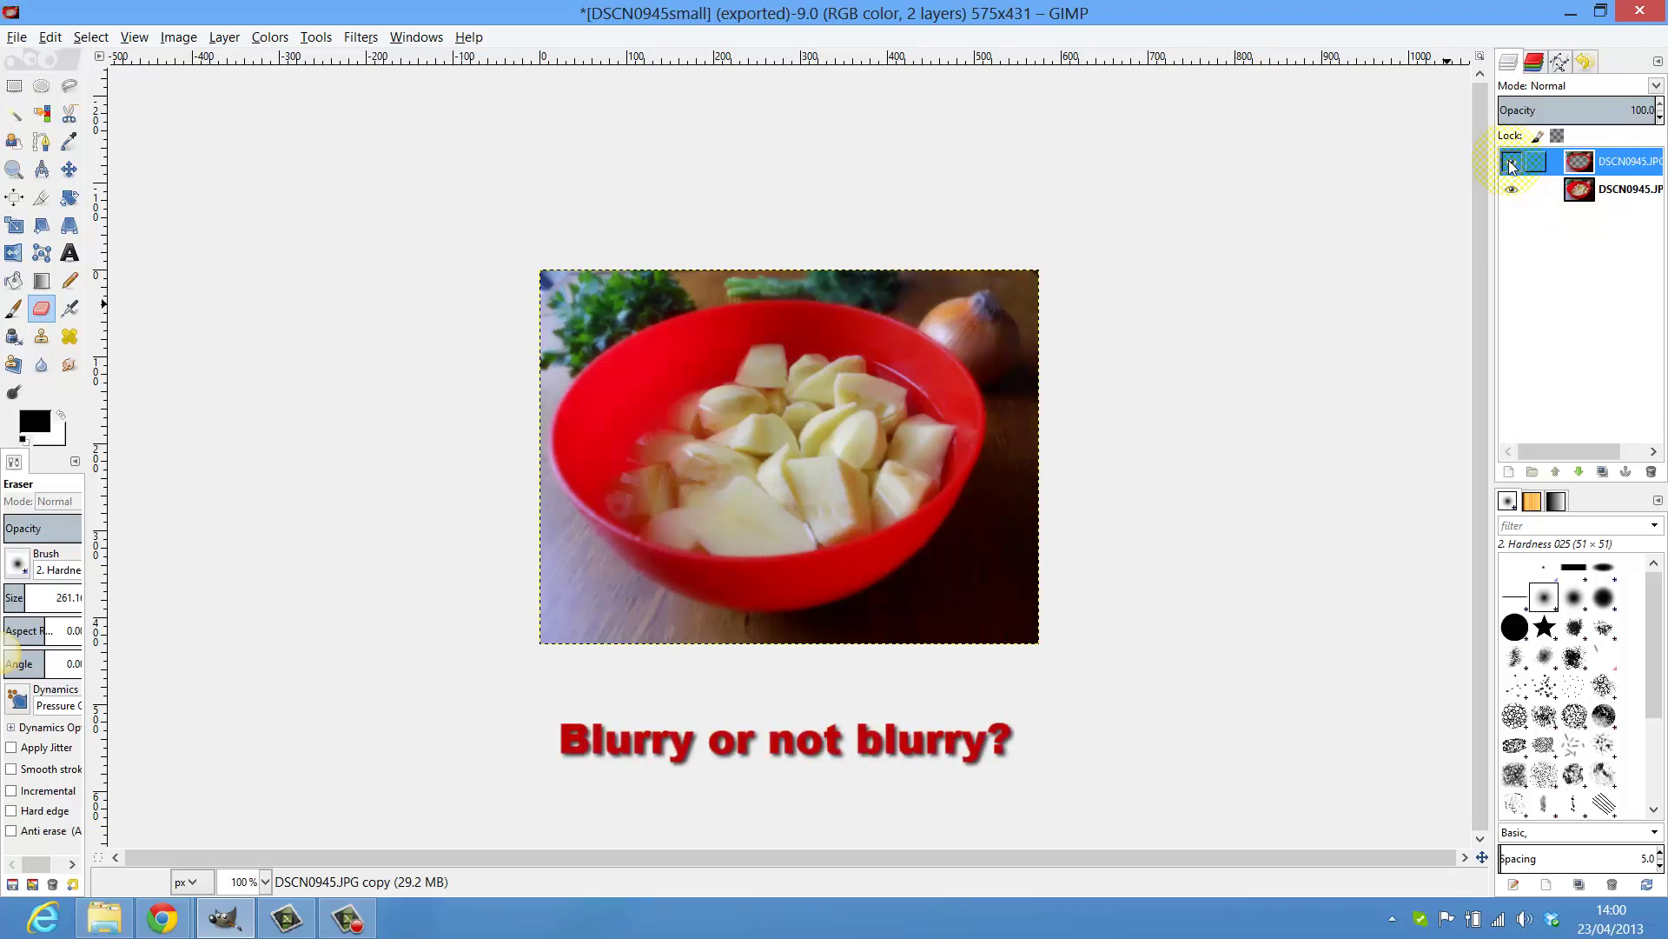
left_click(1512, 163)
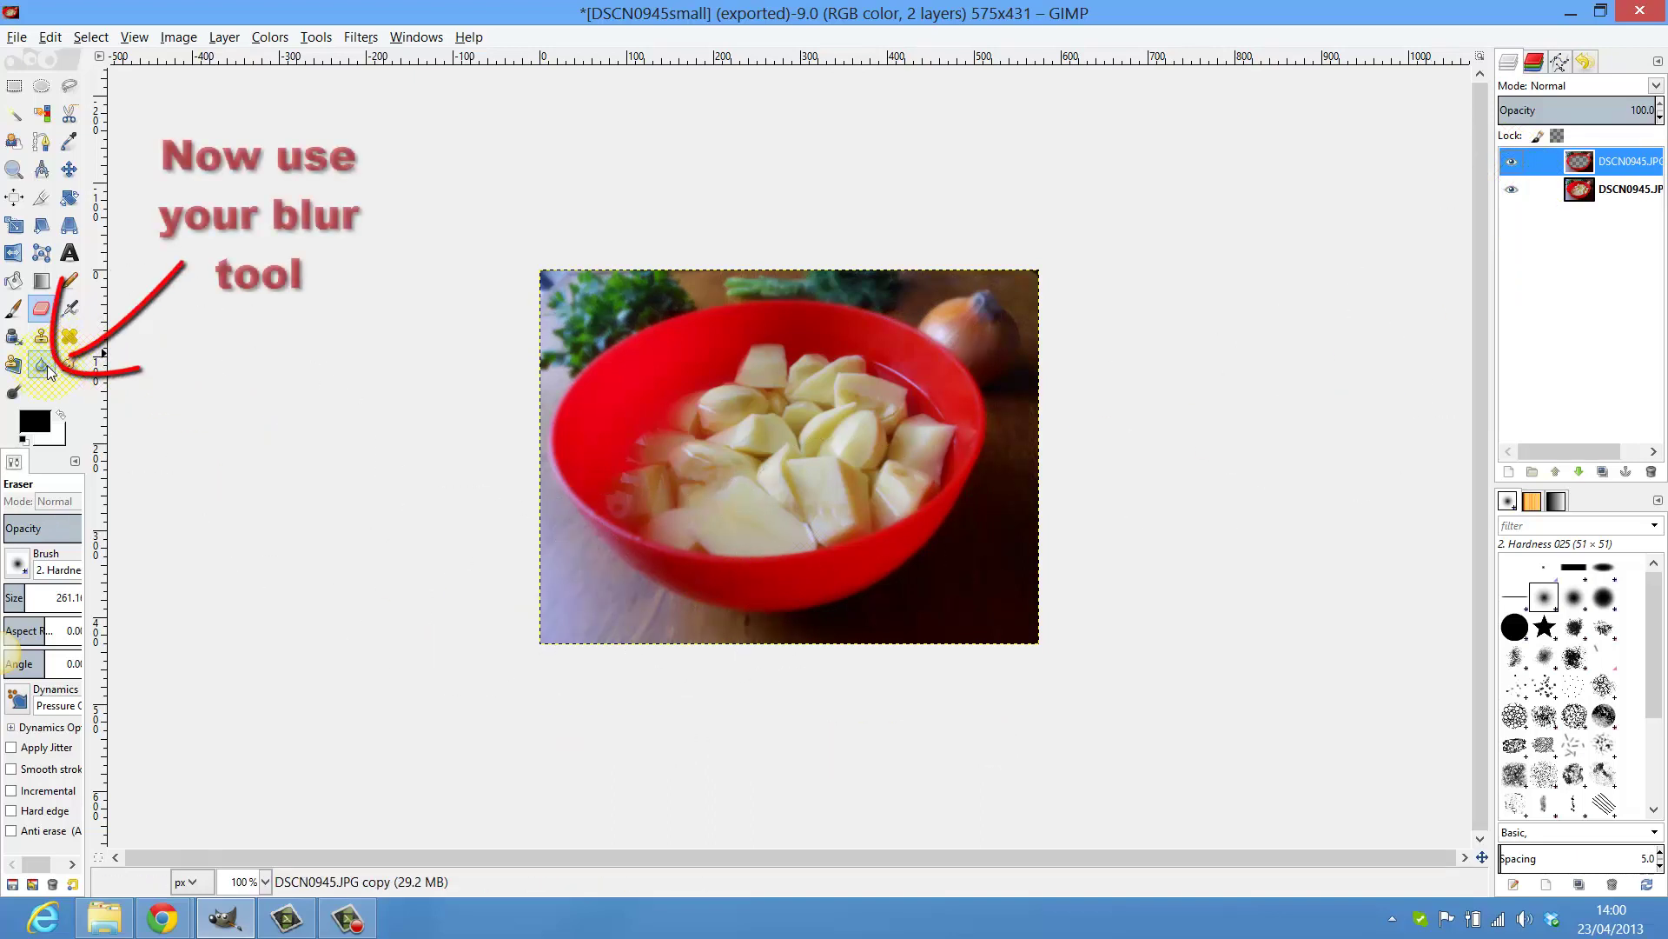
Blur the photo's top-left and the bowl's upper-left edges with the Blur/Sharpen tool
left_click(47, 368)
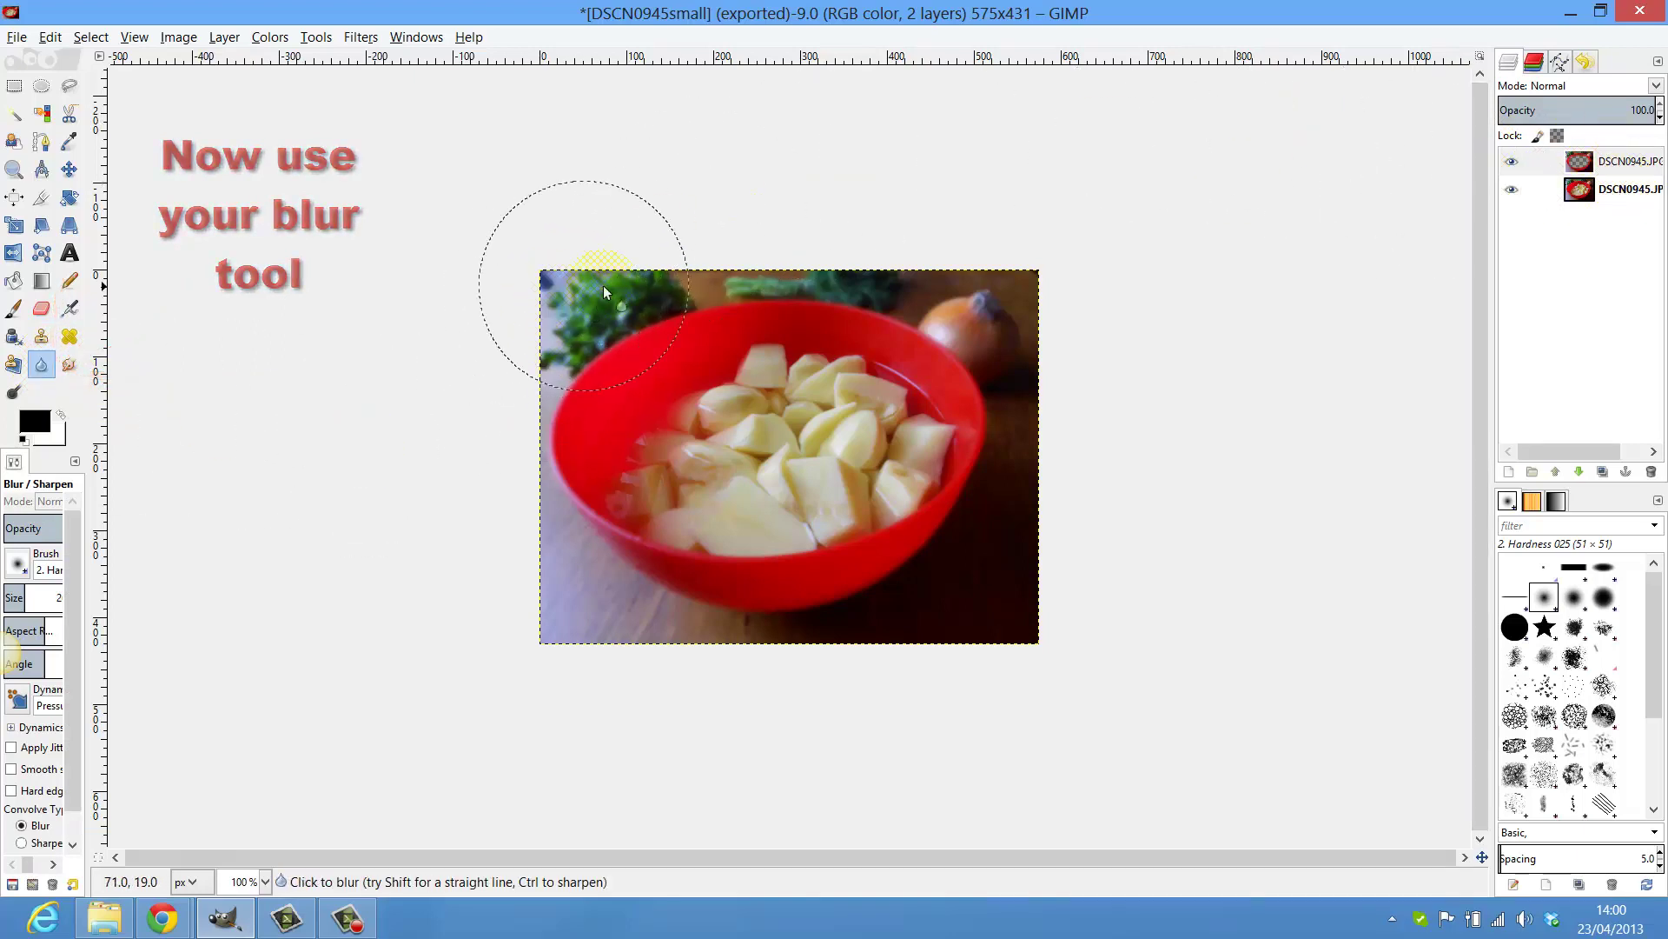
mouse_move(711, 257)
left_mouse_down()
mouse_move(712, 278)
mouse_move(1054, 261)
mouse_move(907, 660)
mouse_move(279, 575)
left_mouse_up()
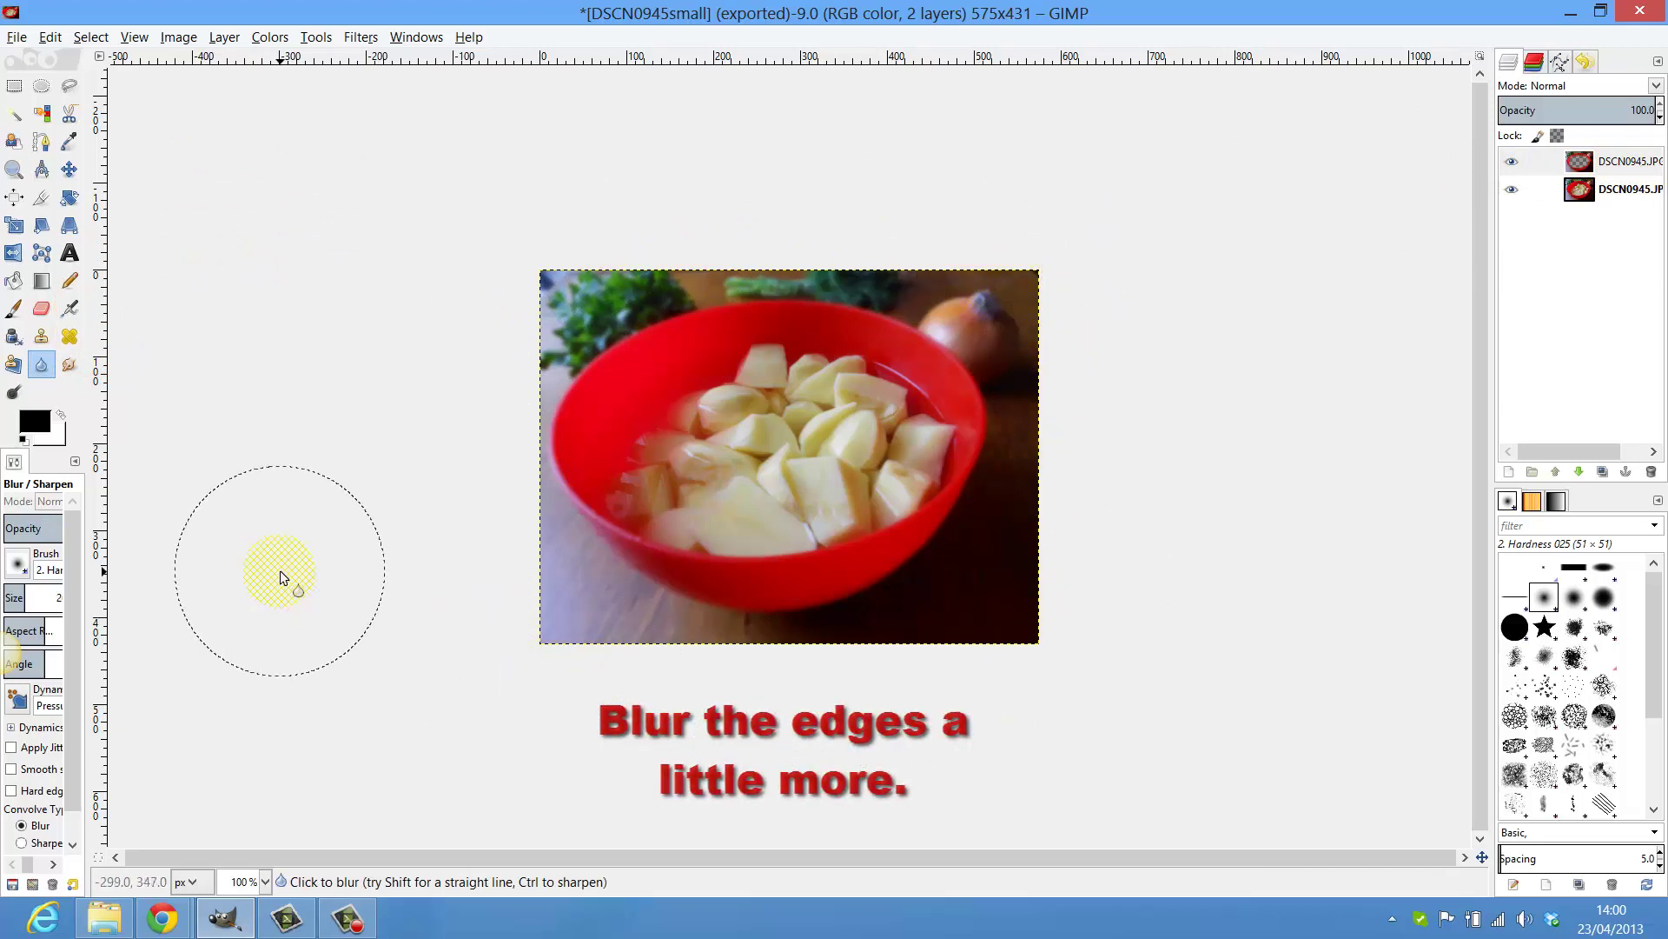
left_click(1499, 193)
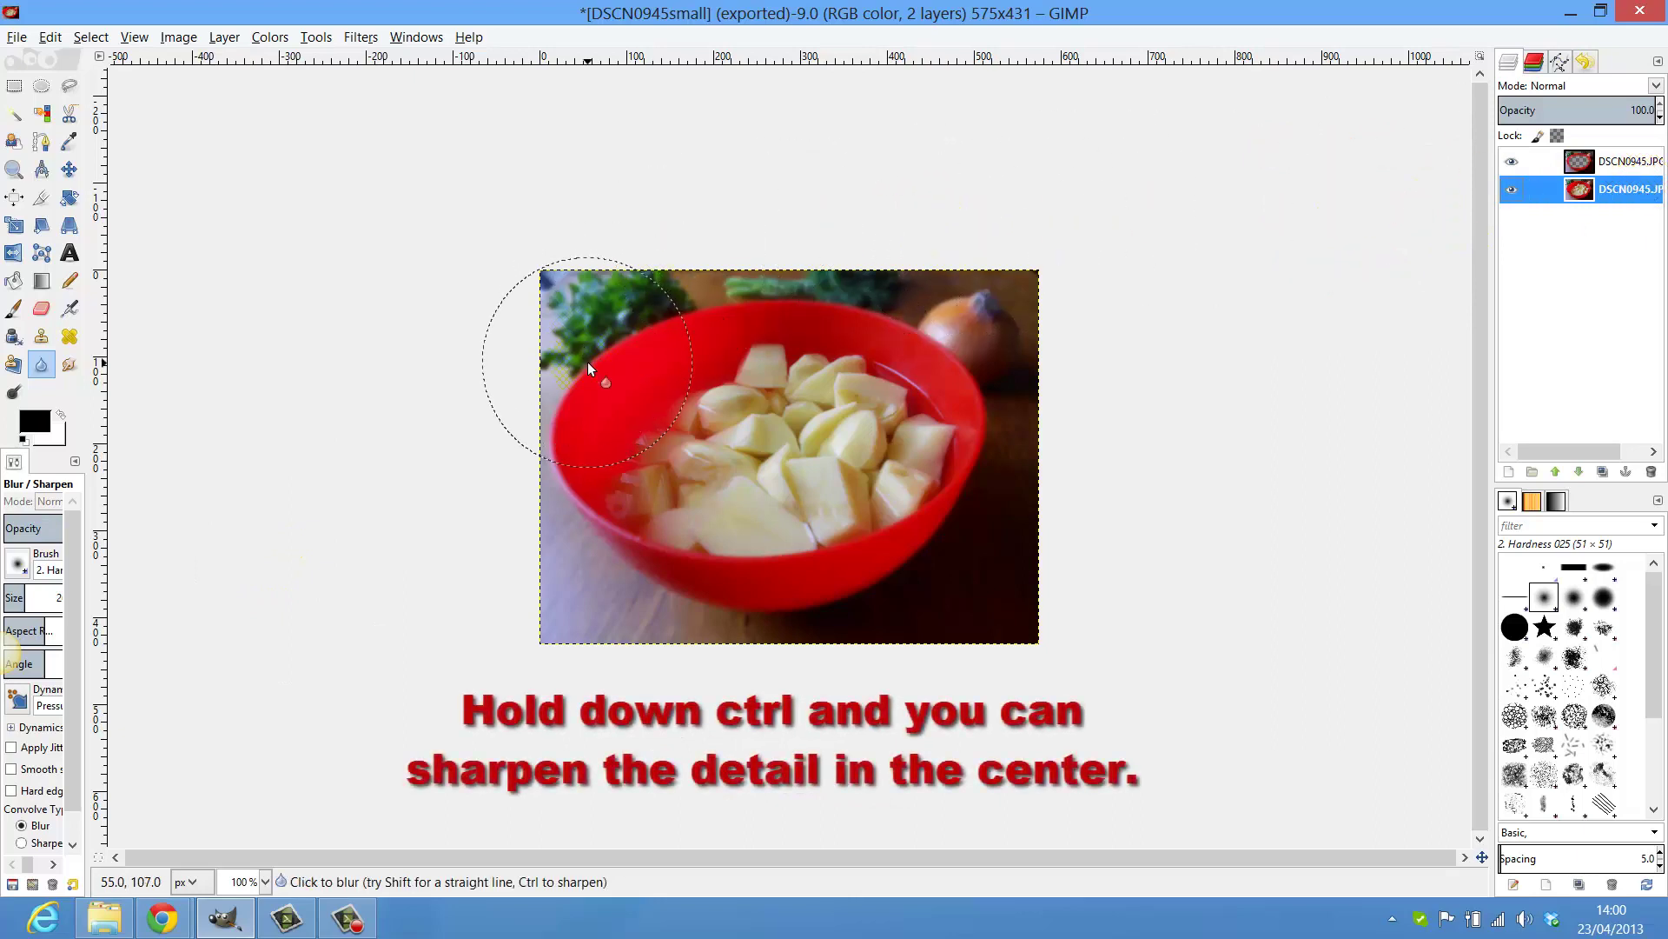
left_click(683, 457)
left_click_drag(683, 456, 455, 773)
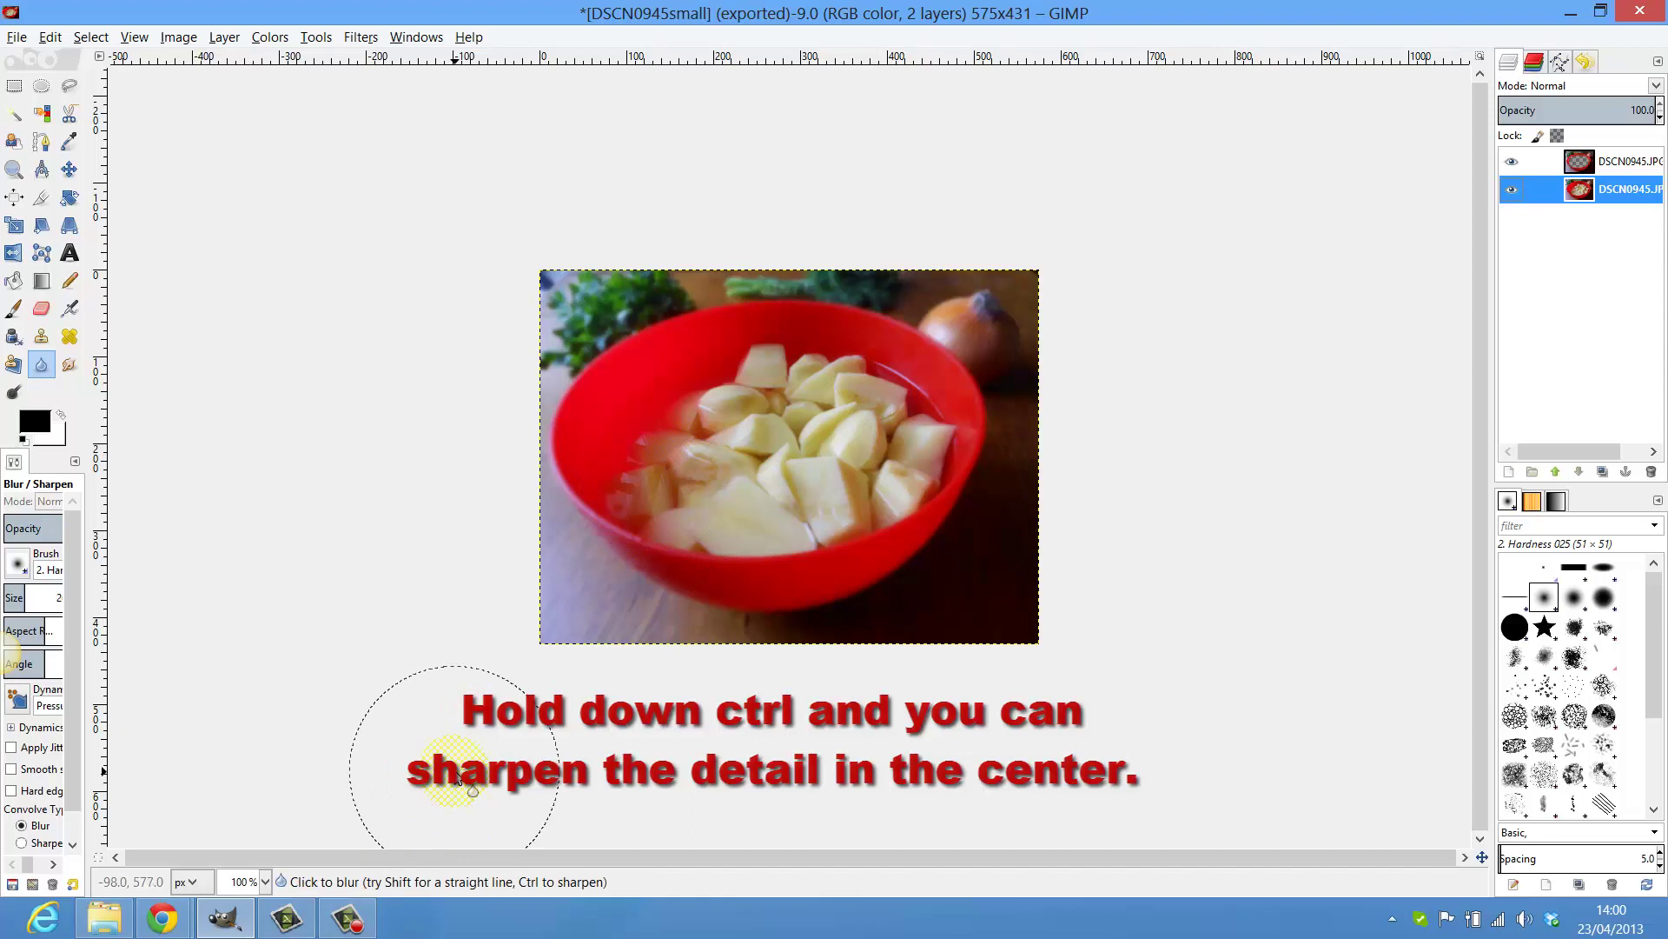
Sharpen the central potatoes on the bottom layer with Ctrl held
left_click(819, 472)
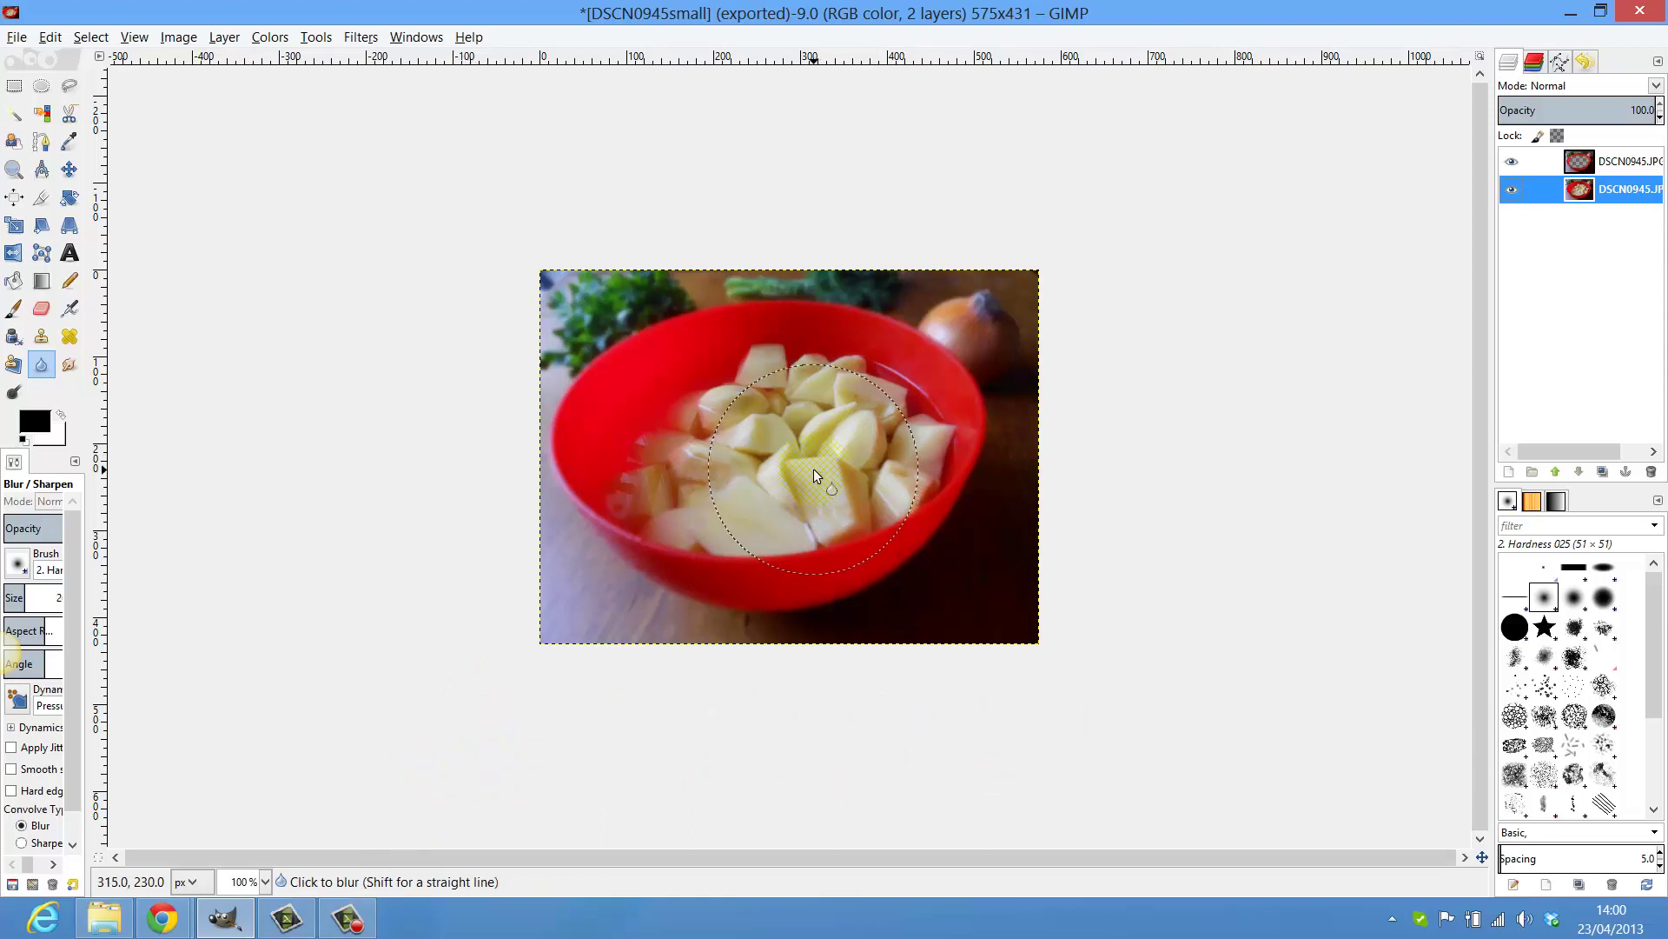
key("ctrl")
mouse_move(680, 450)
left_mouse_down()
mouse_move(813, 441)
mouse_move(827, 467)
mouse_move(750, 424)
mouse_move(869, 443)
mouse_move(1547, 392)
left_mouse_up()
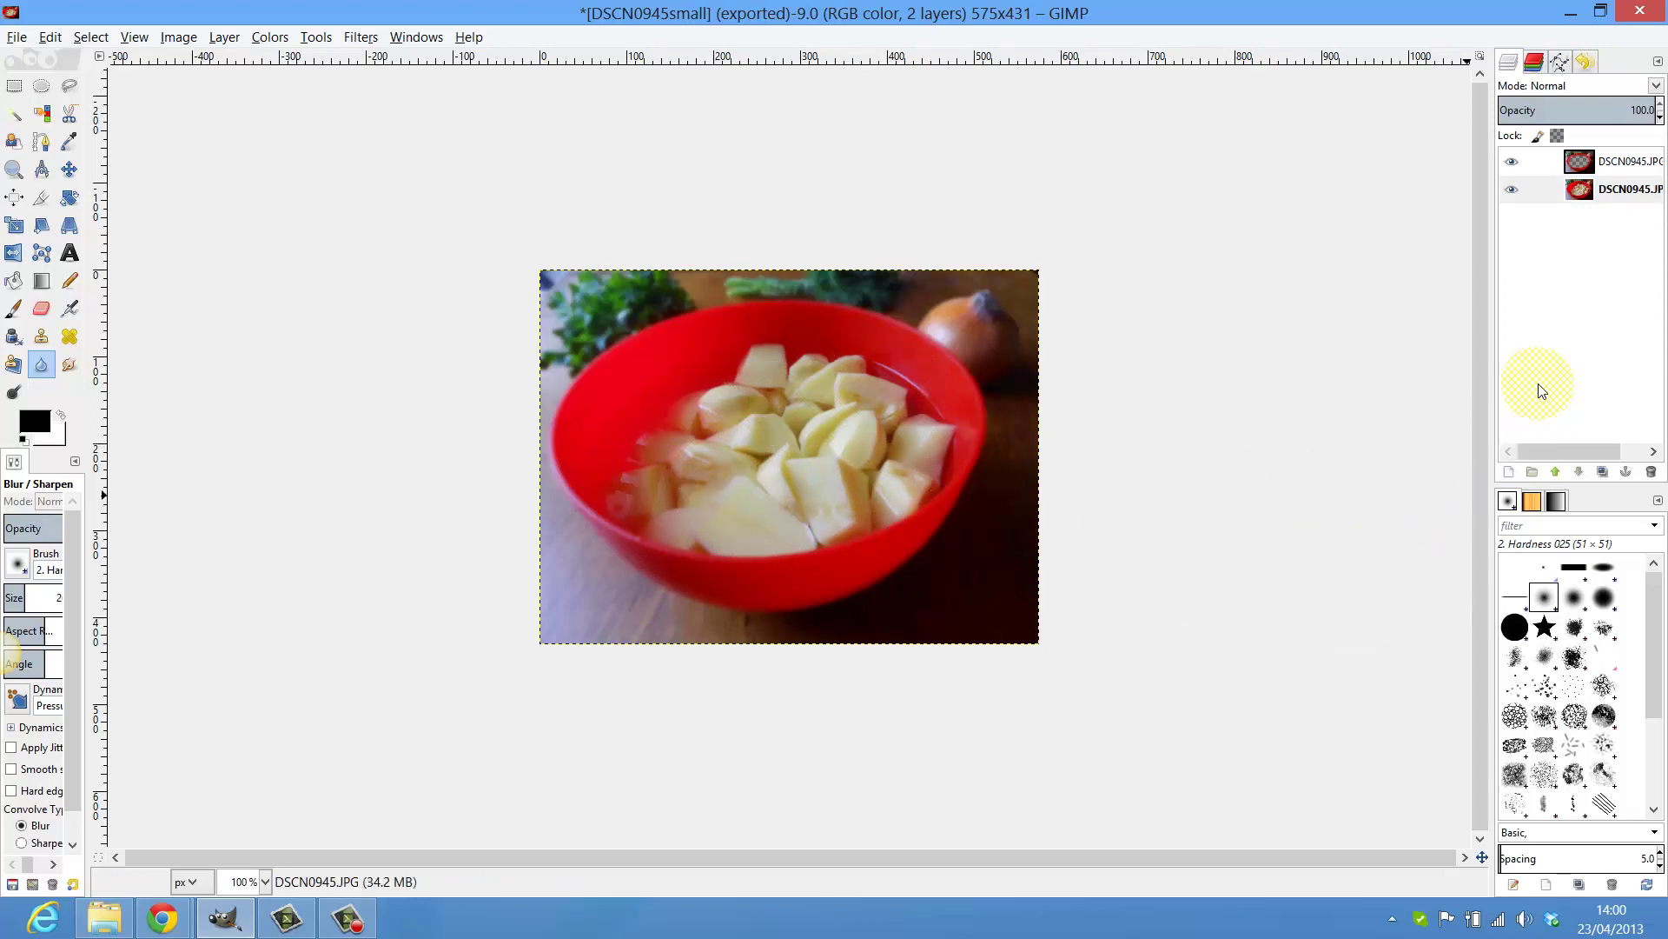
Export the image as DSCN0945smalleffects.jpg in Pictures at JPEG quality 98
left_click(17, 38)
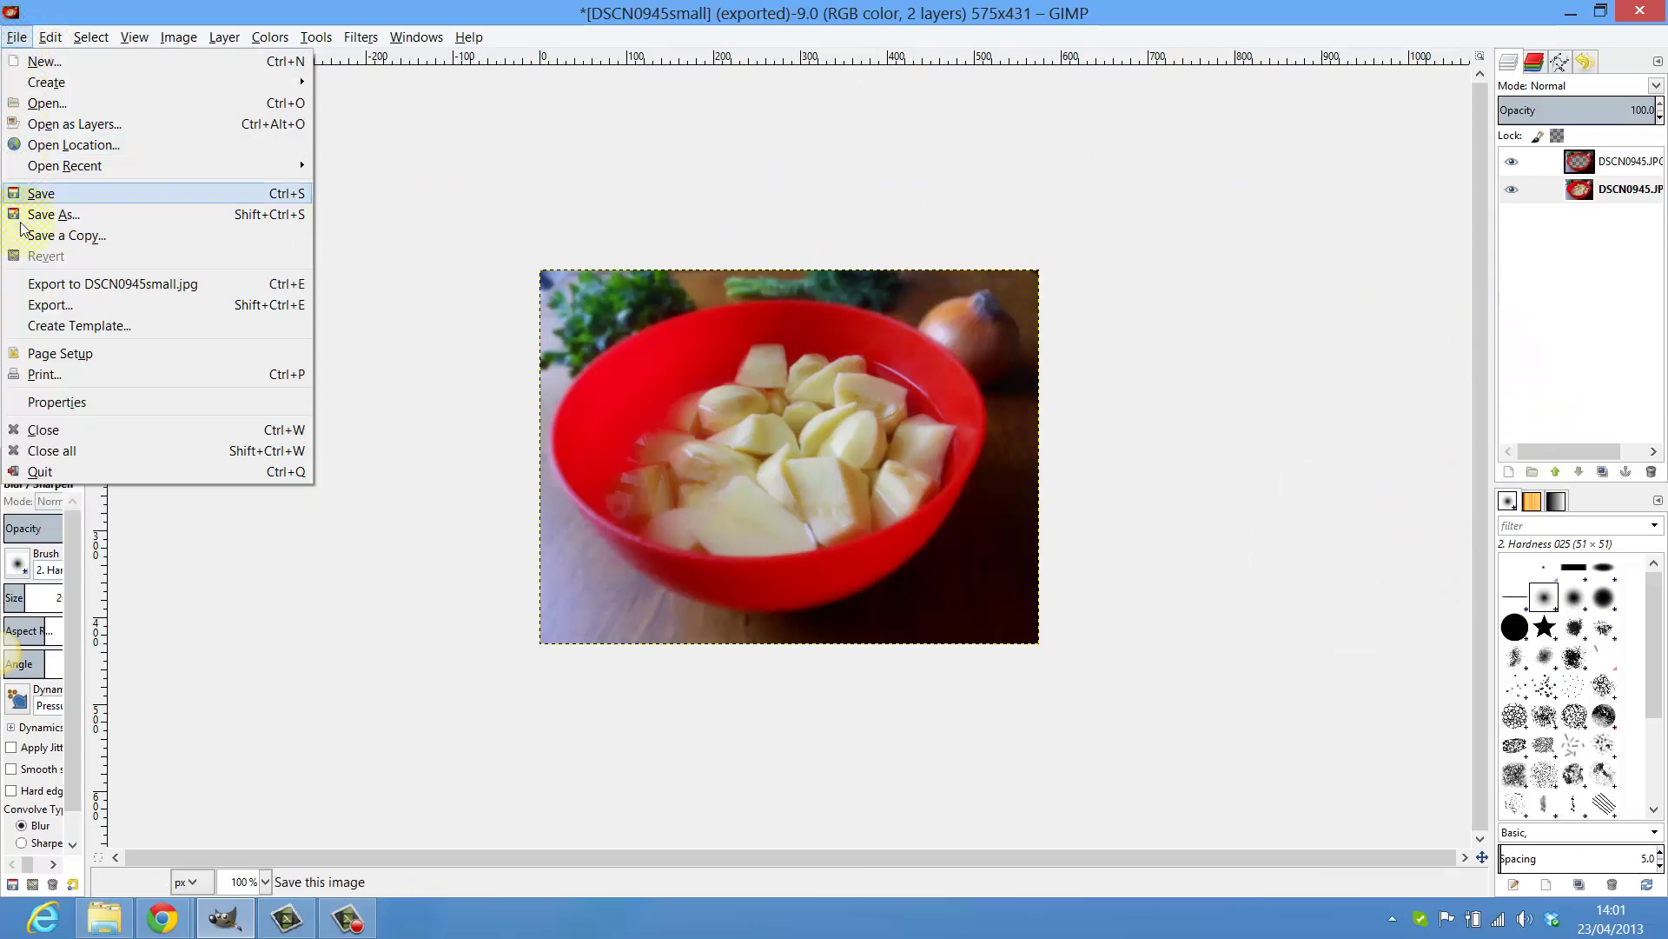
left_click(50, 304)
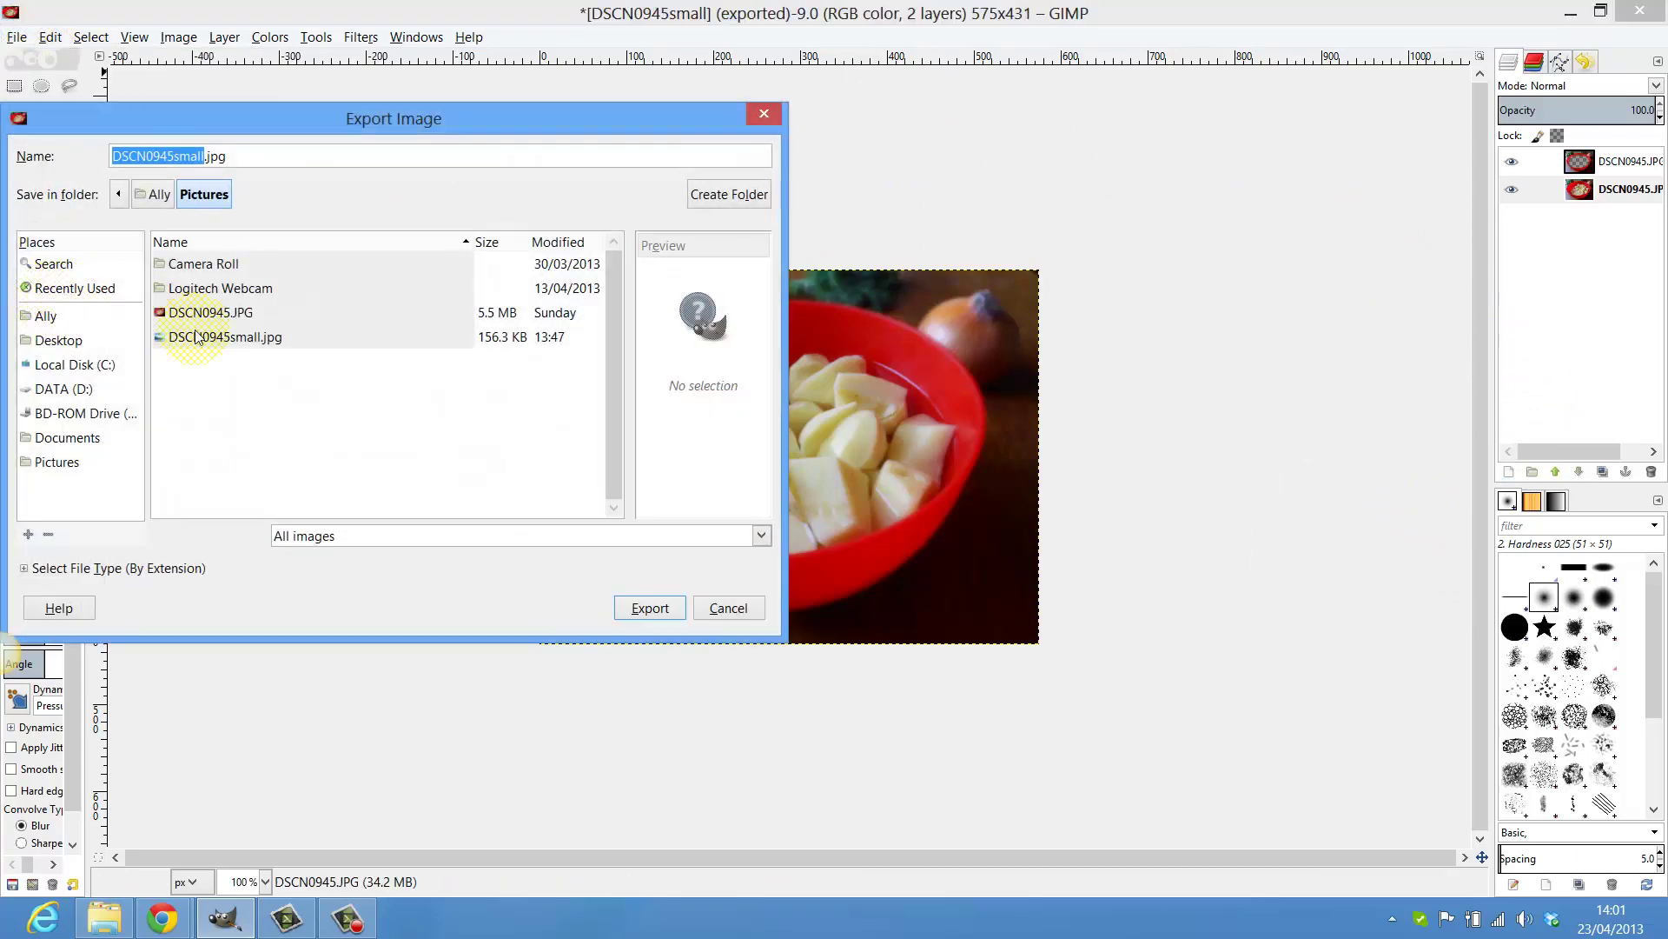
left_click(205, 161)
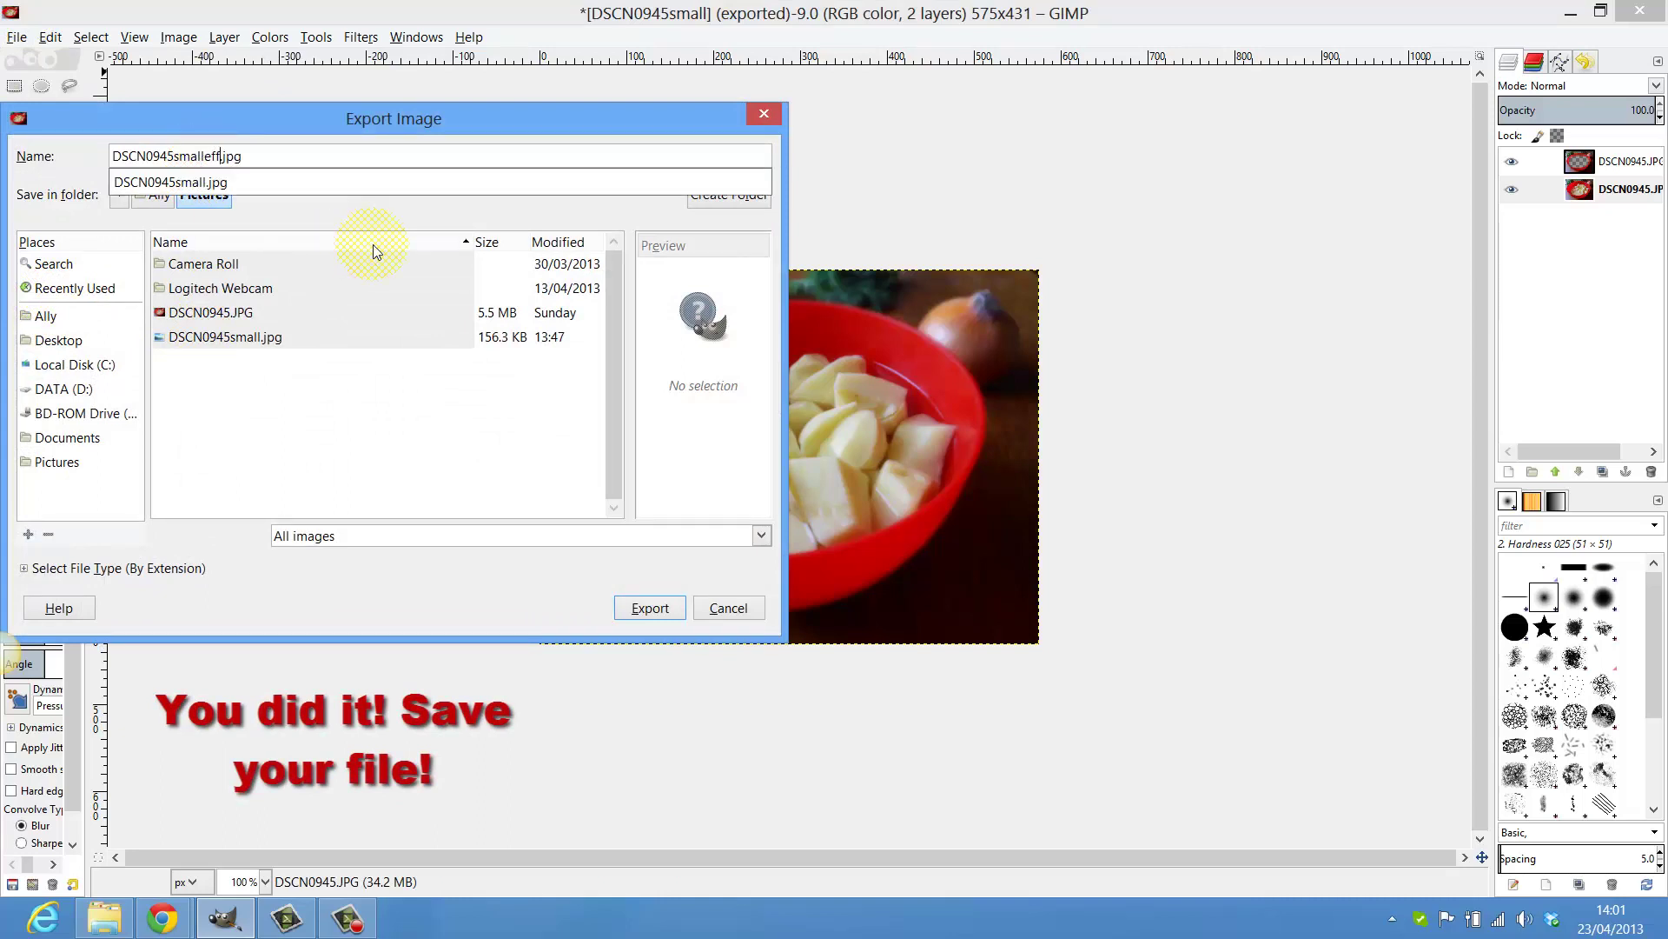
type("ects")
left_click(647, 608)
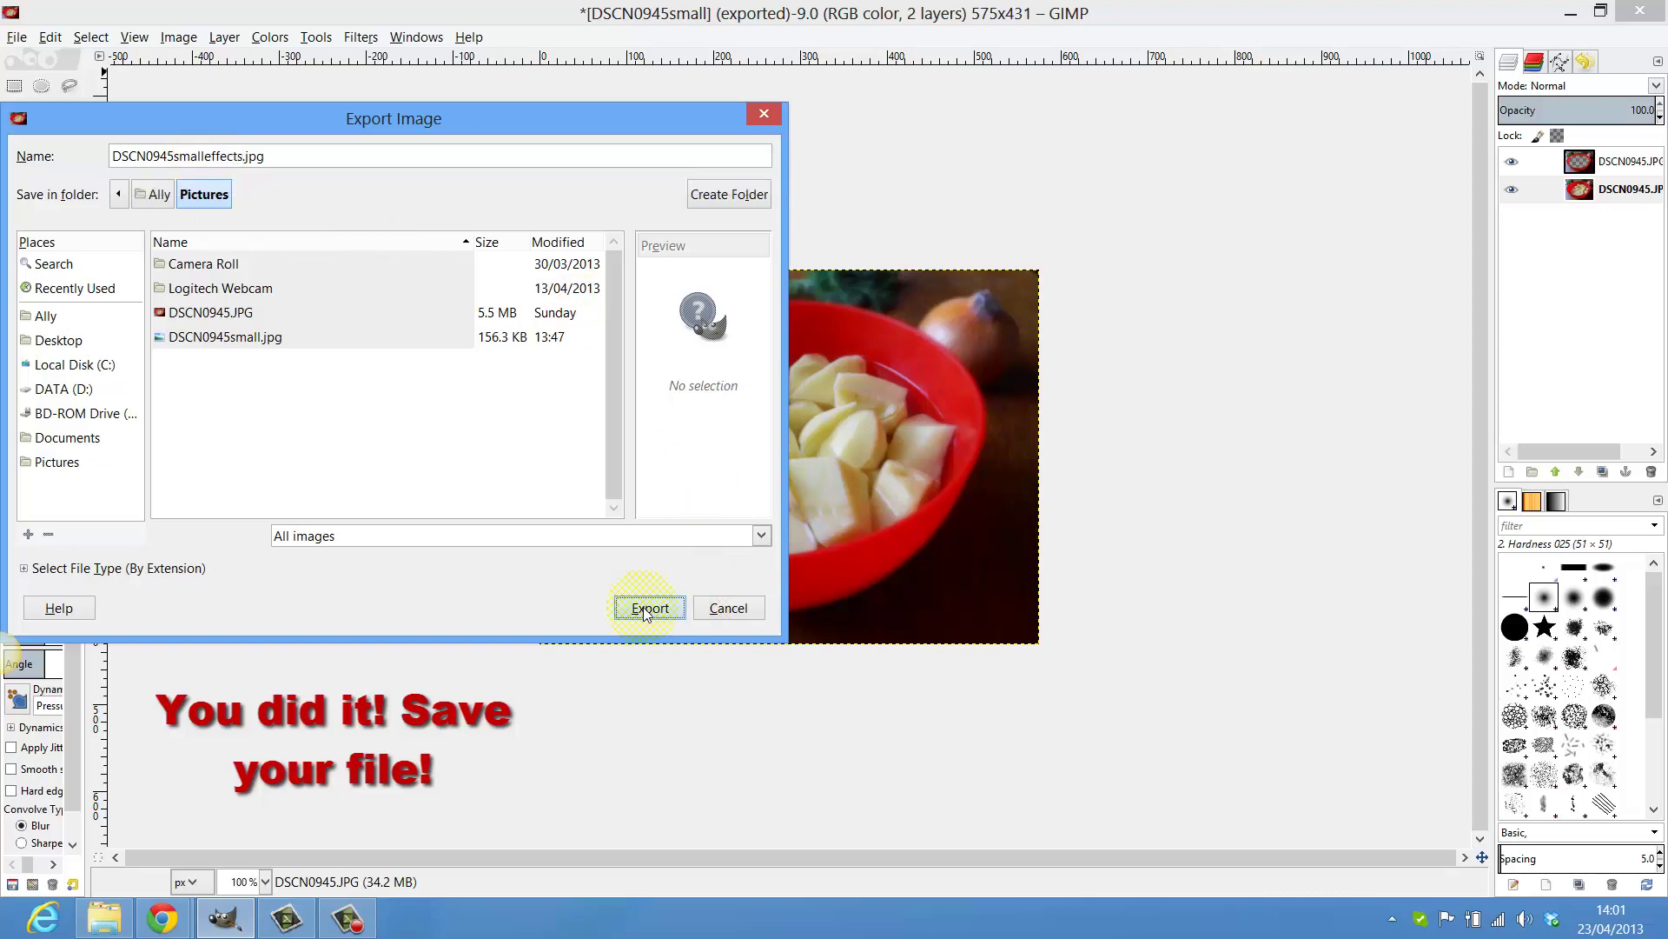
left_click(159, 263)
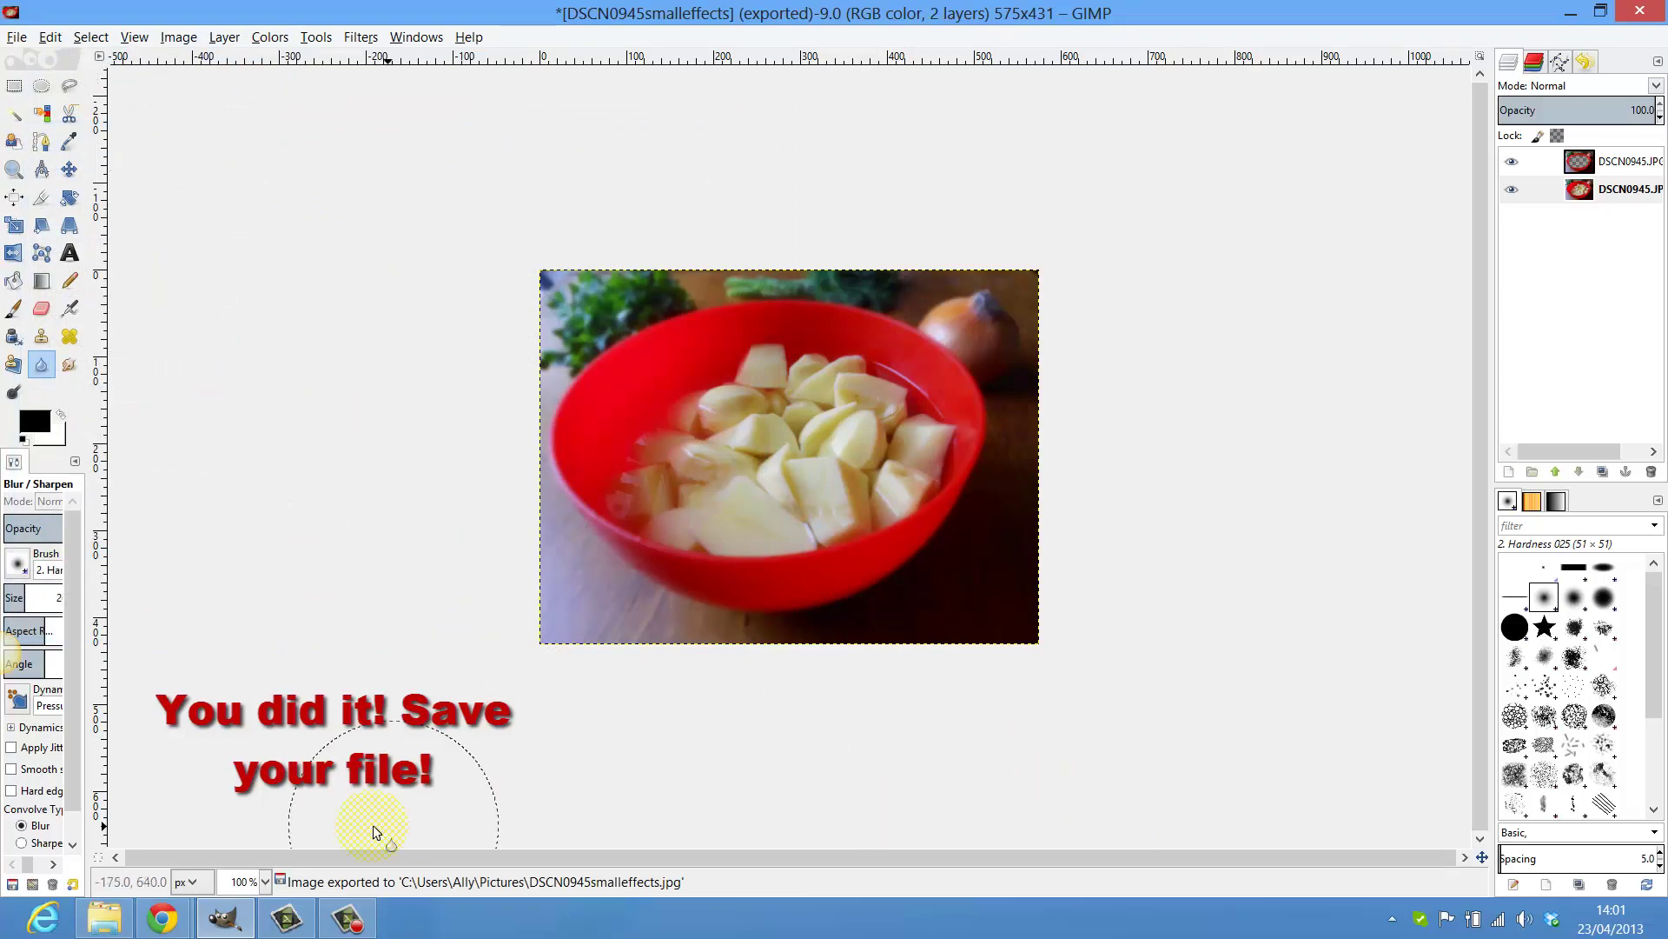
left_click(347, 918)
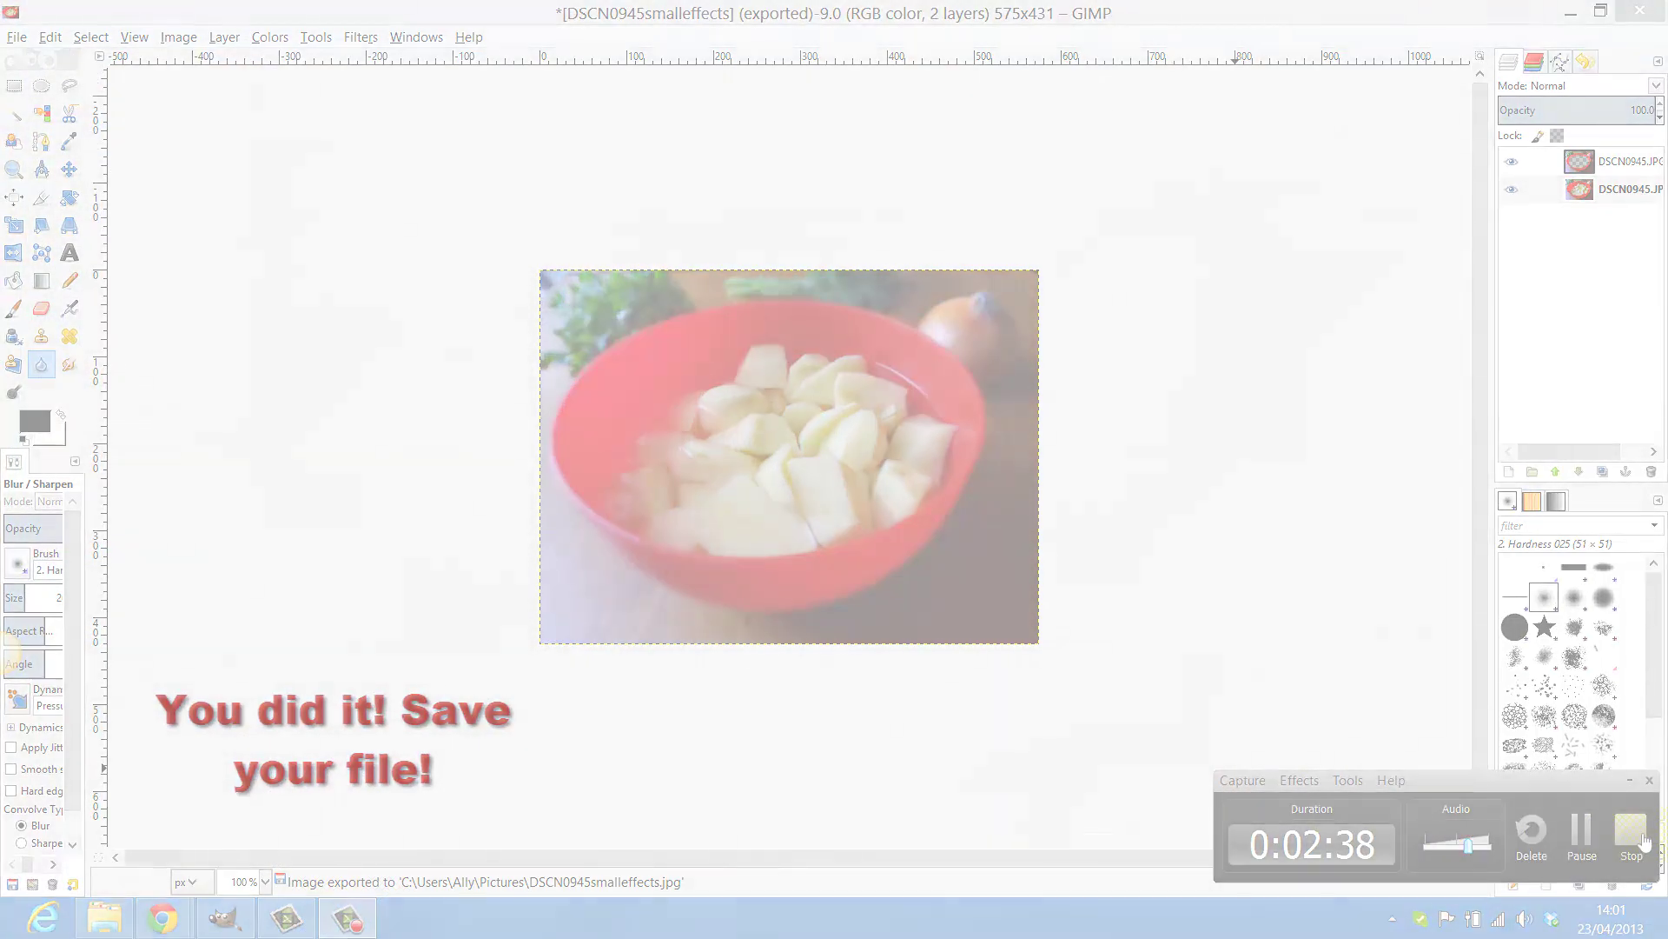